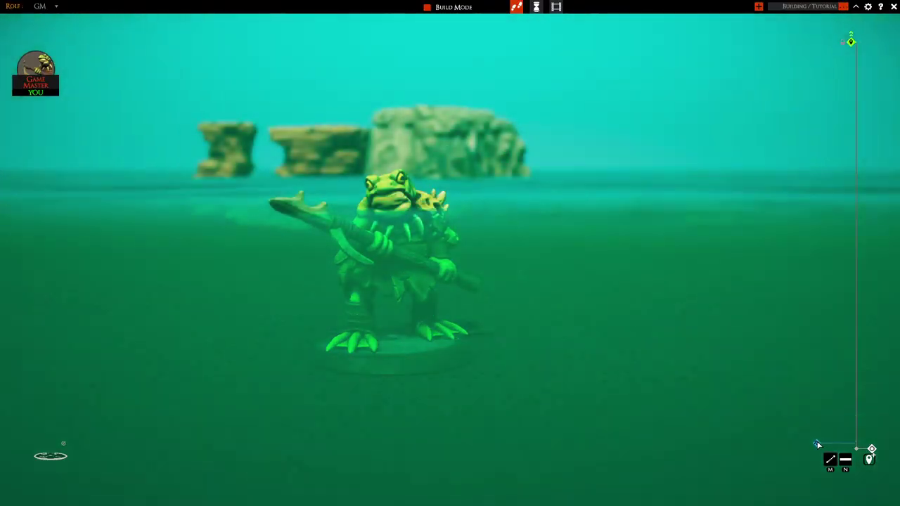
Lift the frog miniature up through the water and lower the water level to the board's base.
left_click_drag(400, 247, 398, 245)
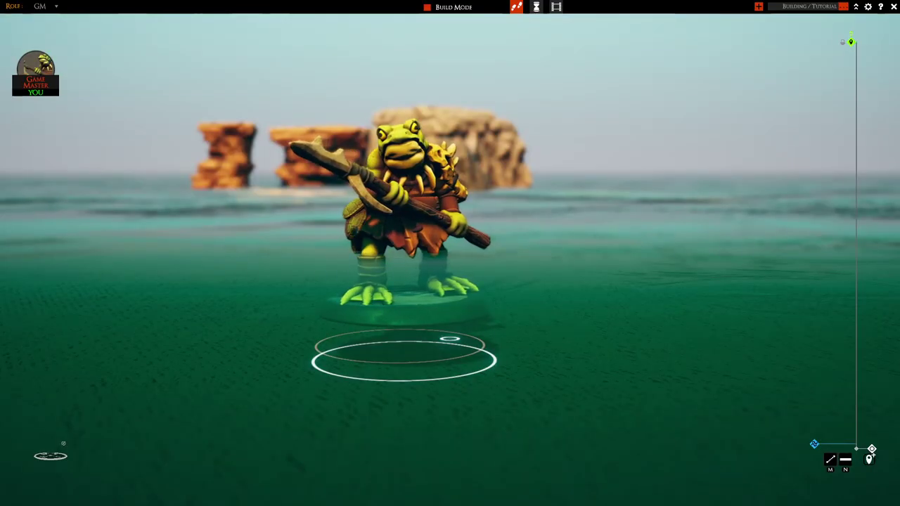
mouse_move(815, 444)
left_mouse_down()
mouse_move(815, 430)
mouse_move(815, 445)
left_mouse_up()
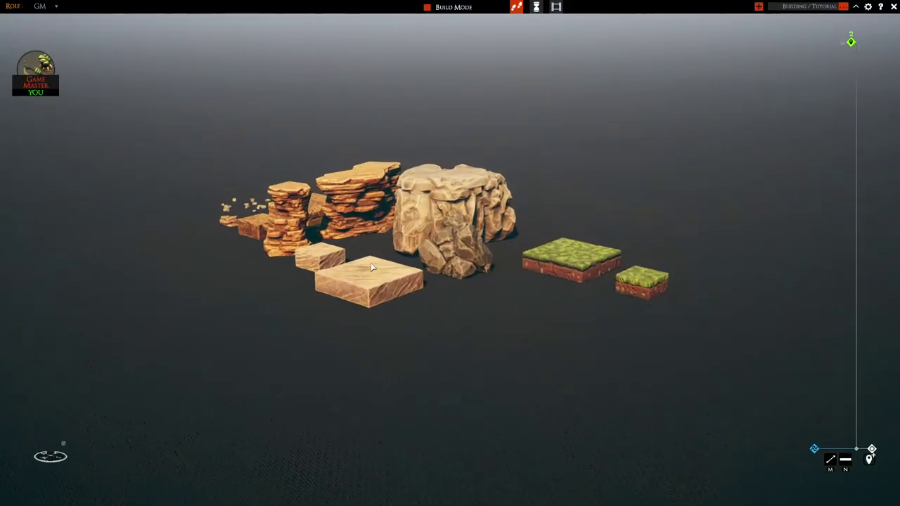
Examine the sample rock, sand, desert and grass tiles from several angles and from above.
middle_click_drag(370, 263, 514, 305)
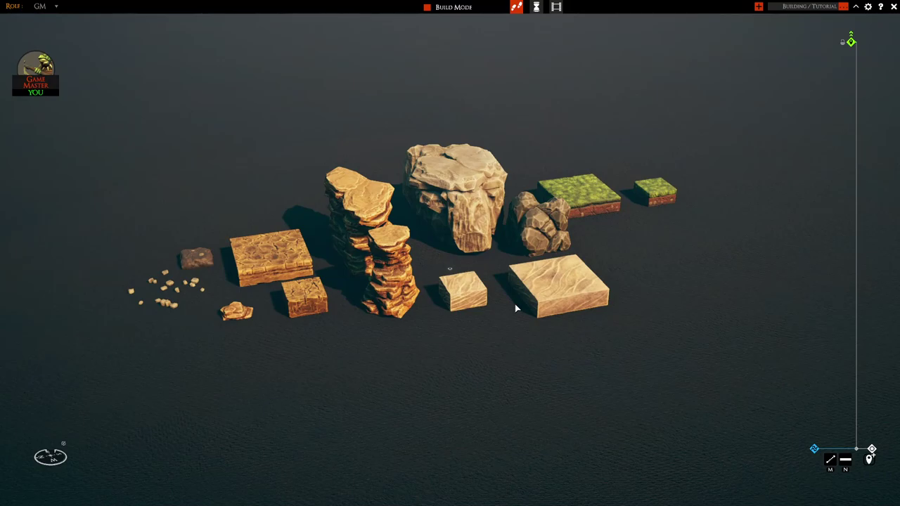
scroll(275, 279, "up", 2)
mouse_move(379, 288)
middle_mouse_down()
mouse_move(275, 280)
mouse_move(408, 282)
mouse_move(367, 282)
middle_mouse_up()
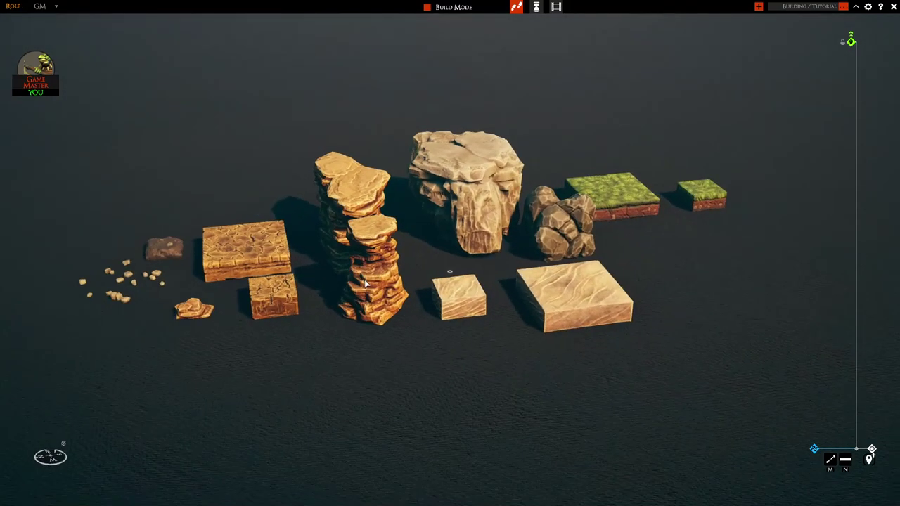
scroll(367, 281, "down", 4)
scroll(370, 282, "up", 2)
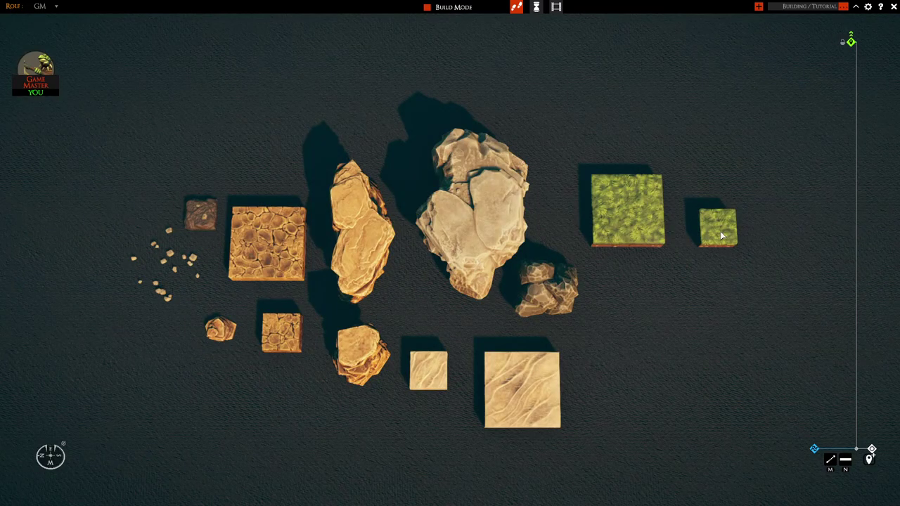
middle_click_drag(518, 276, 512, 187)
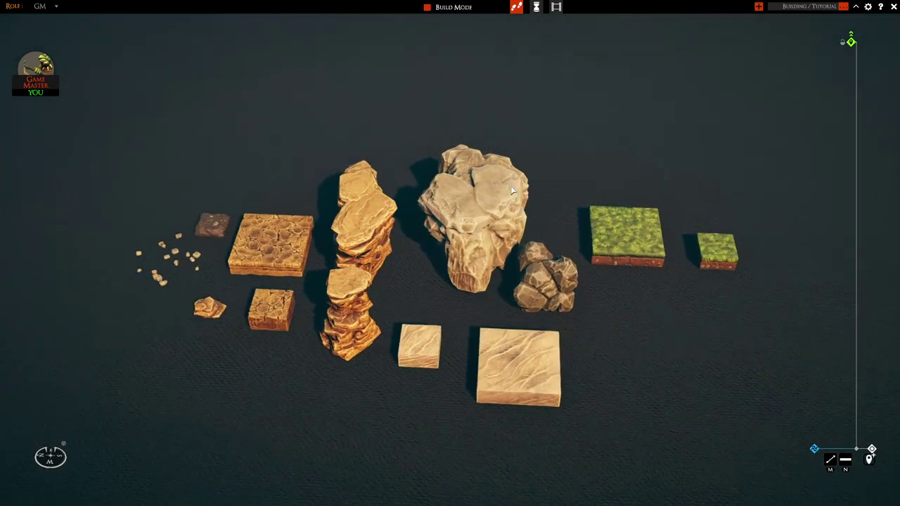
middle_click_drag(435, 239, 473, 259)
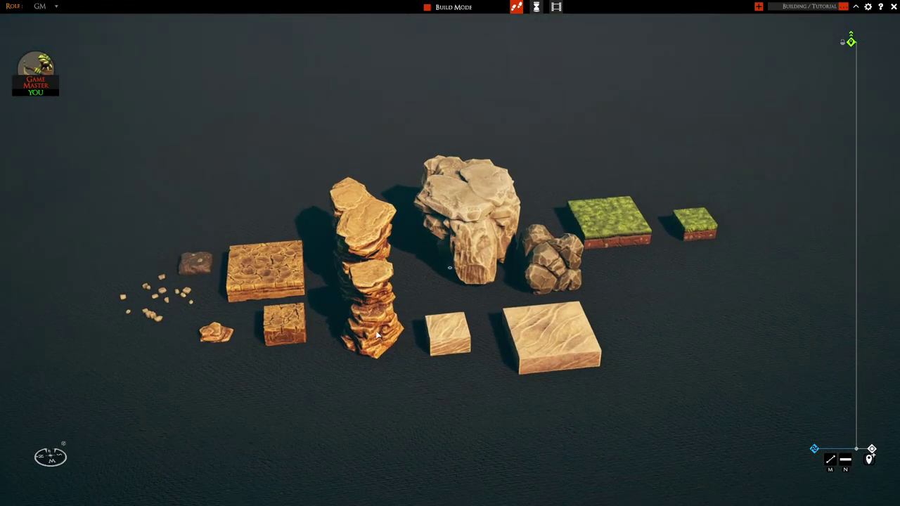
mouse_move(378, 336)
right_mouse_down()
mouse_move(468, 334)
mouse_move(494, 347)
mouse_move(459, 350)
right_mouse_up()
scroll(315, 353, "up", 5)
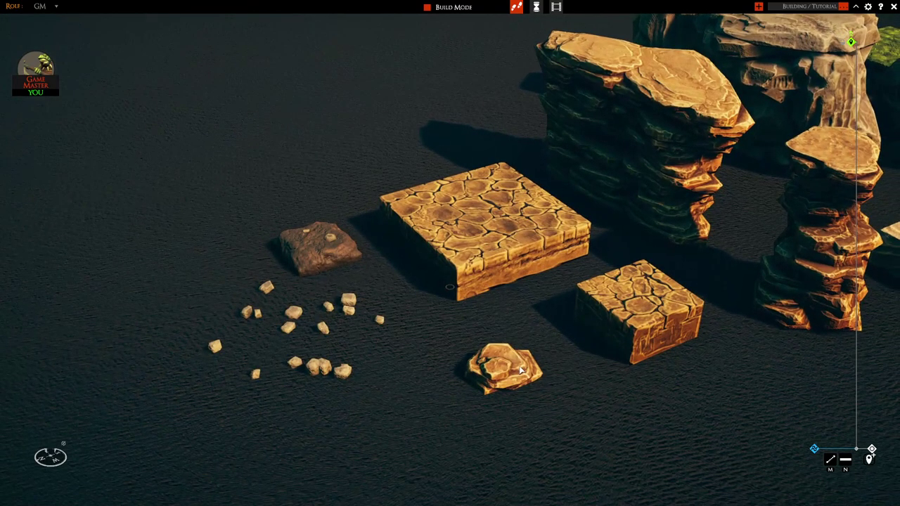
scroll(521, 371, "down", 2)
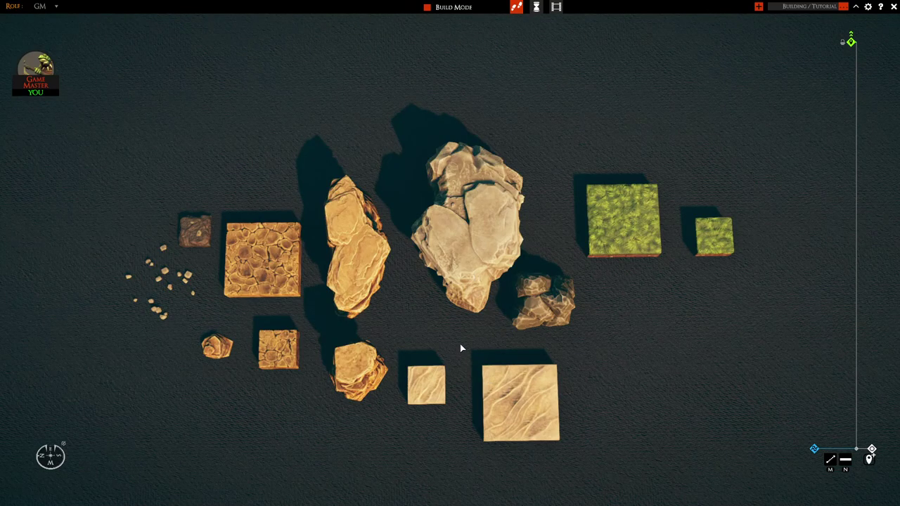
right_click_drag(461, 348, 520, 190)
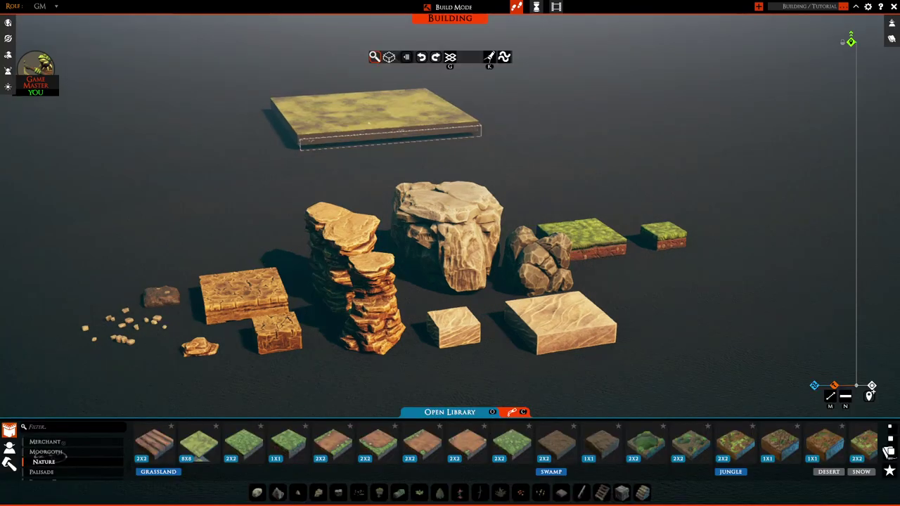
Place four 8x8 grassland tiles behind the sample pieces to form one square slab.
key("w")
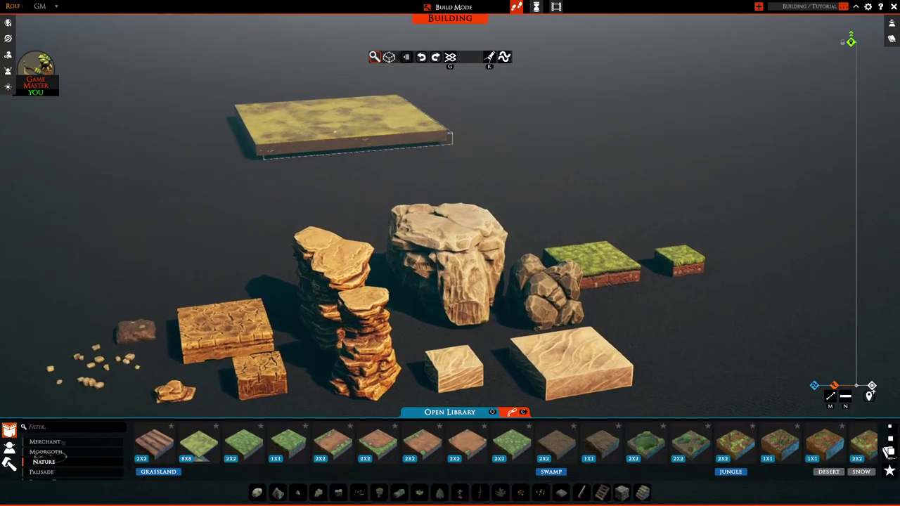
scroll(345, 137, "down", 4)
key("a")
right_click_drag(357, 151, 309, 205)
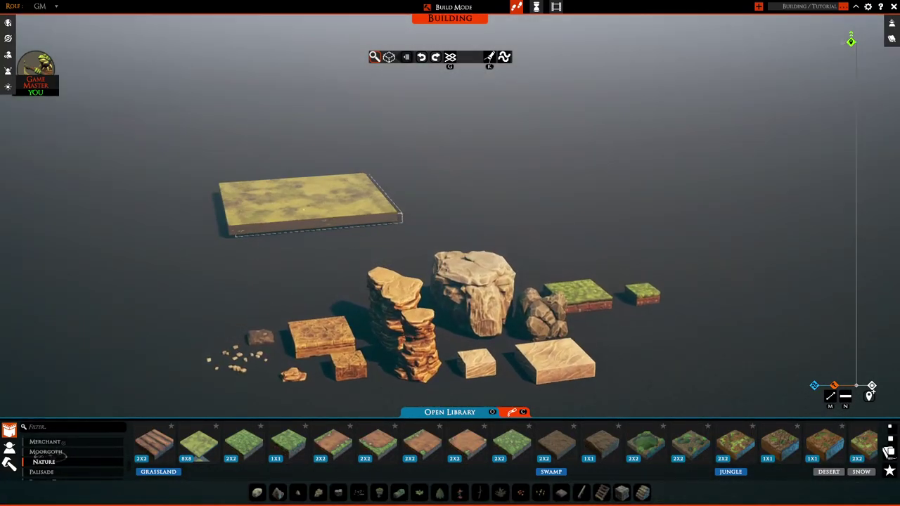
key("w")
left_click(306, 211)
left_click(457, 191)
key("w")
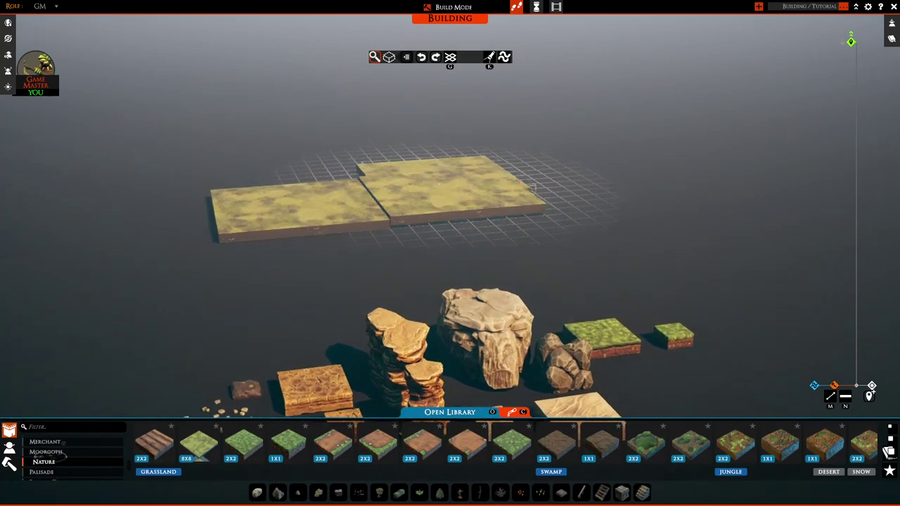
key("a")
left_click(480, 195)
left_click(339, 196)
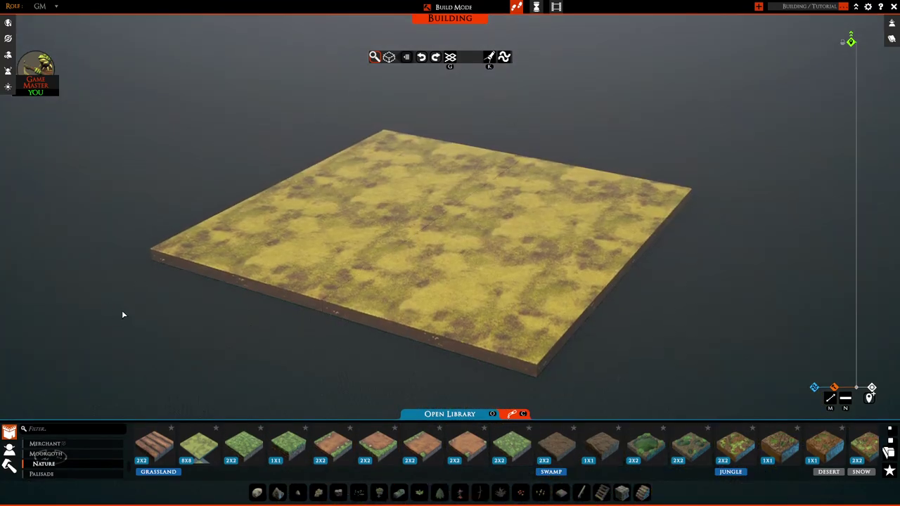
Raise the water level so the surface meets the side edges of the grassland slab.
key("s")
key("a")
key("w")
key("d")
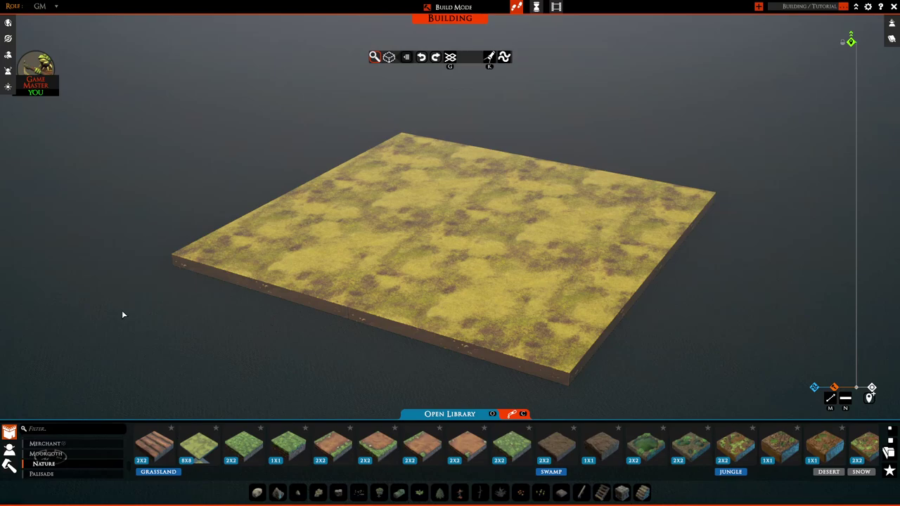
key("s")
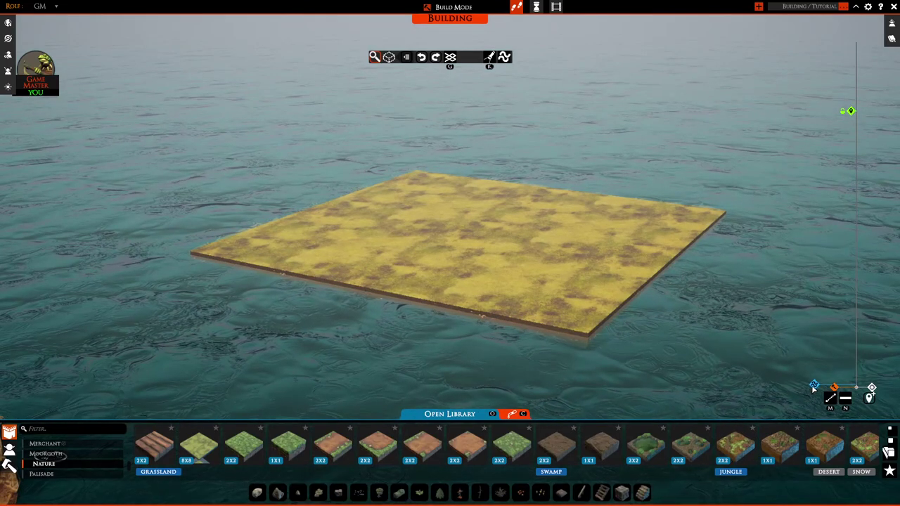
mouse_move(813, 387)
left_mouse_down()
mouse_move(815, 368)
mouse_move(819, 398)
left_mouse_up()
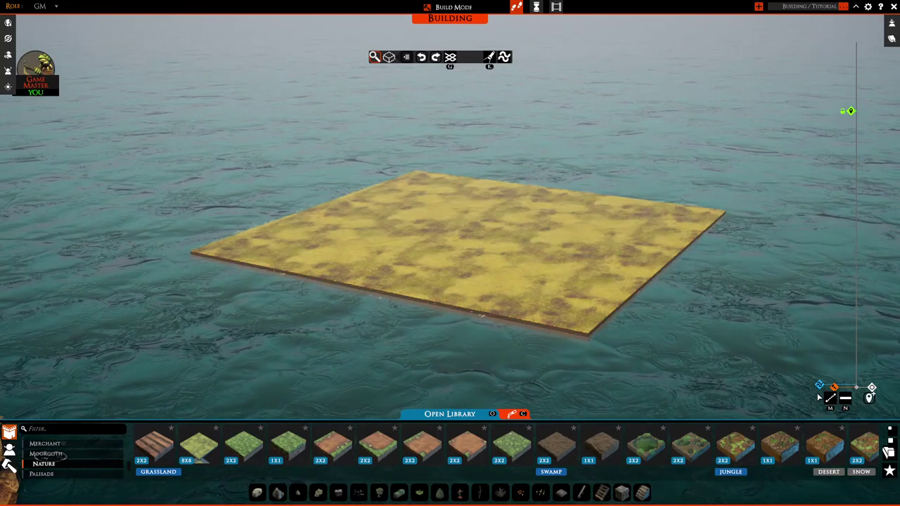
left_click(389, 56)
mouse_move(383, 262)
left_mouse_down()
mouse_move(556, 163)
mouse_move(636, 220)
left_mouse_up()
left_click(666, 113)
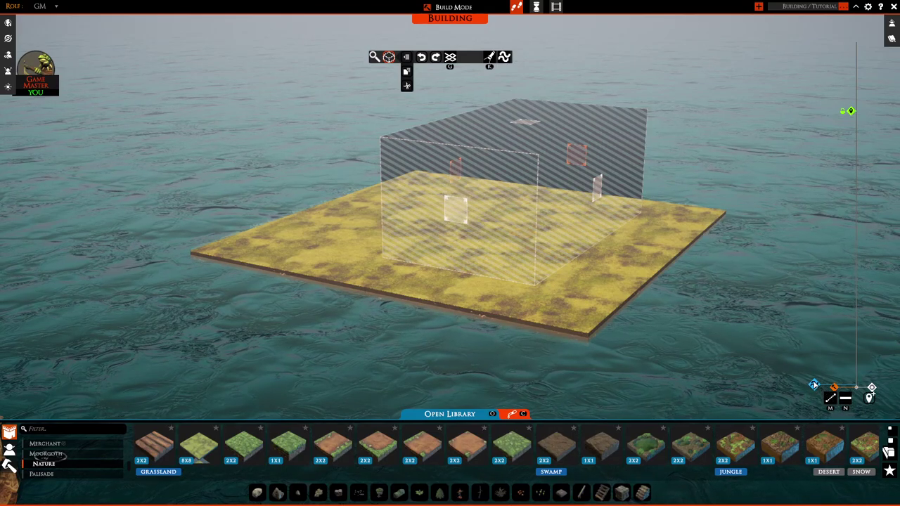
right_click(516, 166)
mouse_move(516, 166)
right_mouse_down()
mouse_move(433, 141)
mouse_move(277, 138)
mouse_move(542, 140)
mouse_move(534, 158)
right_mouse_up()
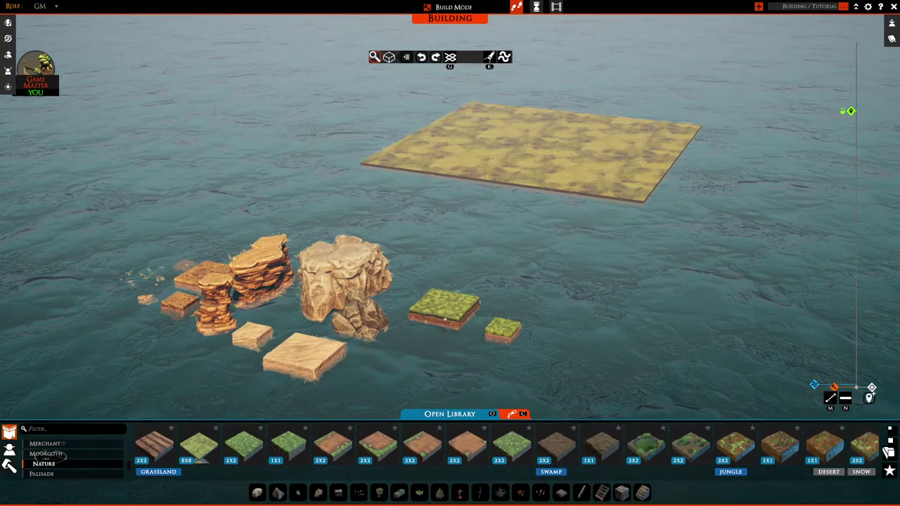
Move the 2x2 grass tile from the sample group to just beyond the slab's far corner, raised higher than the slab.
scroll(450, 253, "up", 3)
key("w")
key("d")
key("s")
key("a")
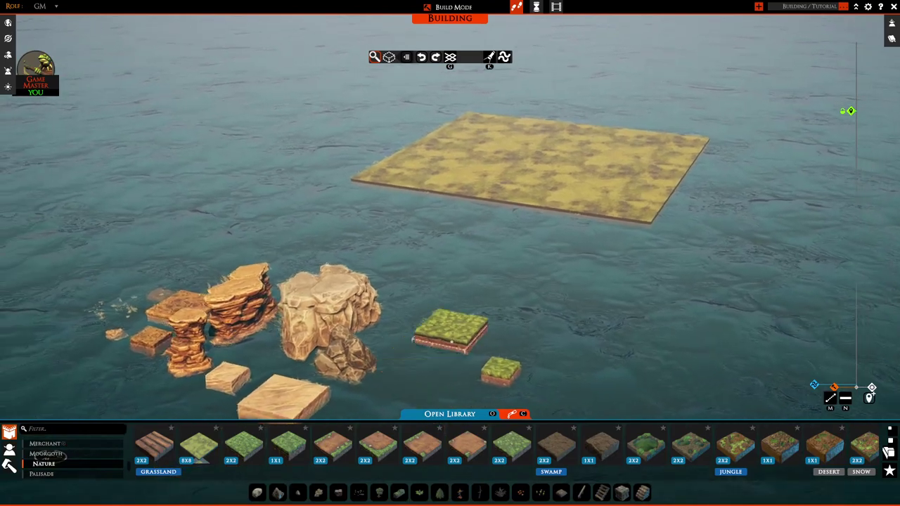
key("w")
key("w")
key("d")
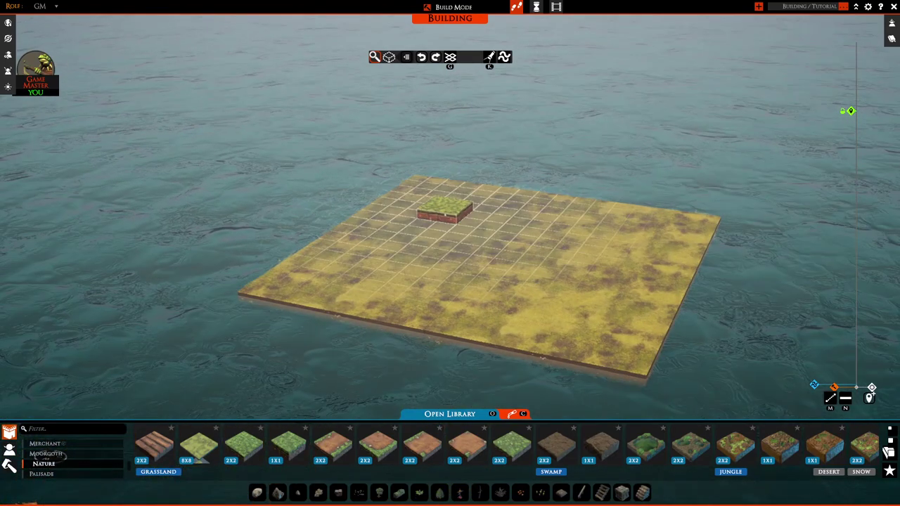
key("ctrl")
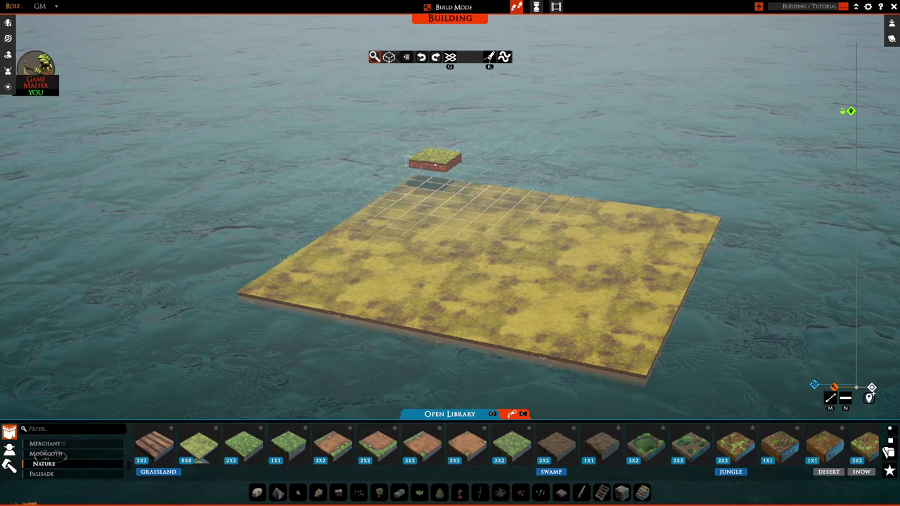
right_click_drag(432, 167, 437, 166)
key("ctrl")
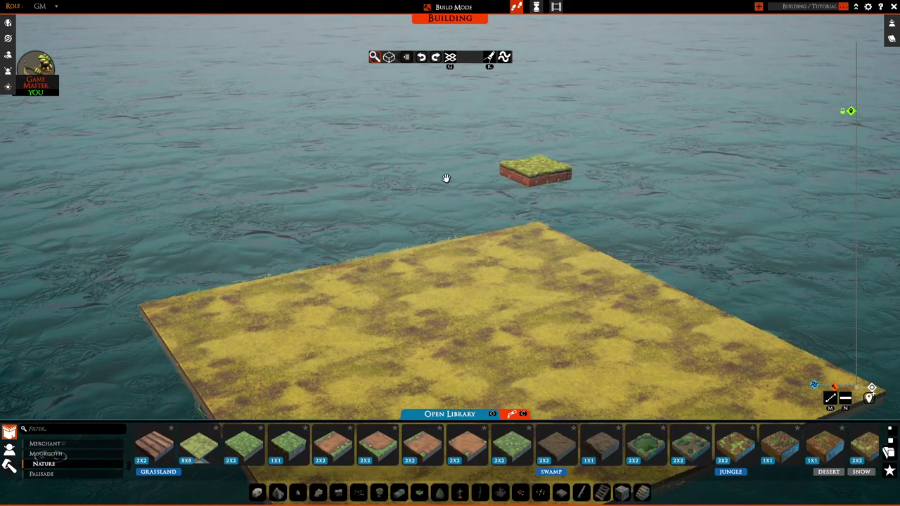
Adjust the water level so the grassland slab sits just above the surface beside the raised tile.
key("a")
key("s")
key("d")
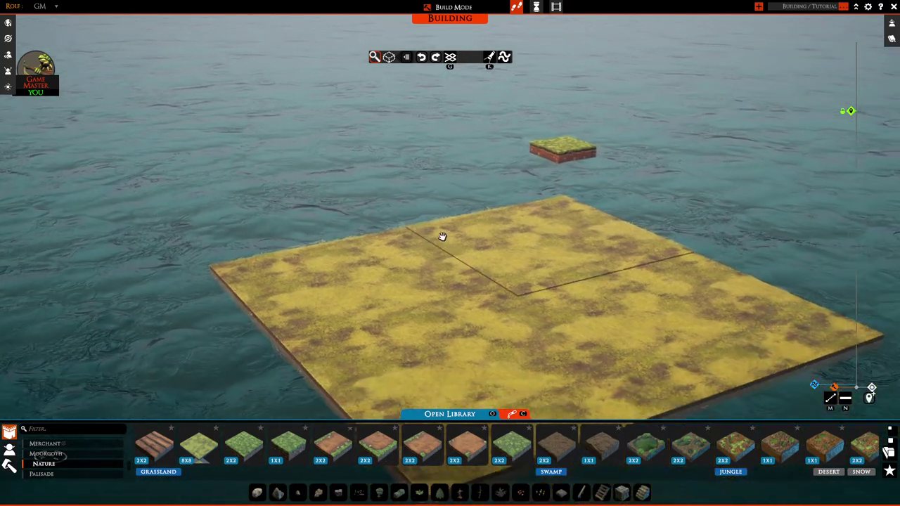
key("a")
right_click_drag(418, 273, 813, 388)
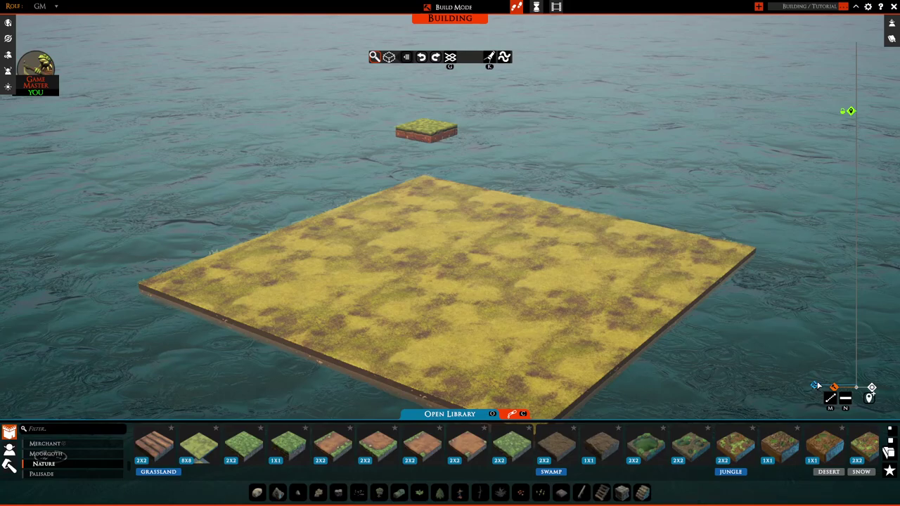
left_click_drag(815, 385, 814, 362)
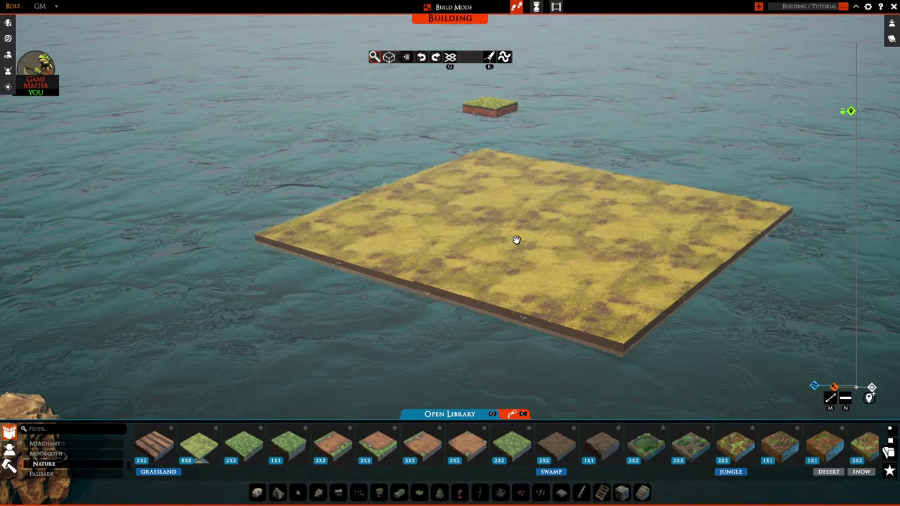
Move the frog miniature onto the middle of the grassland slab and turn it to face the other way.
key("a")
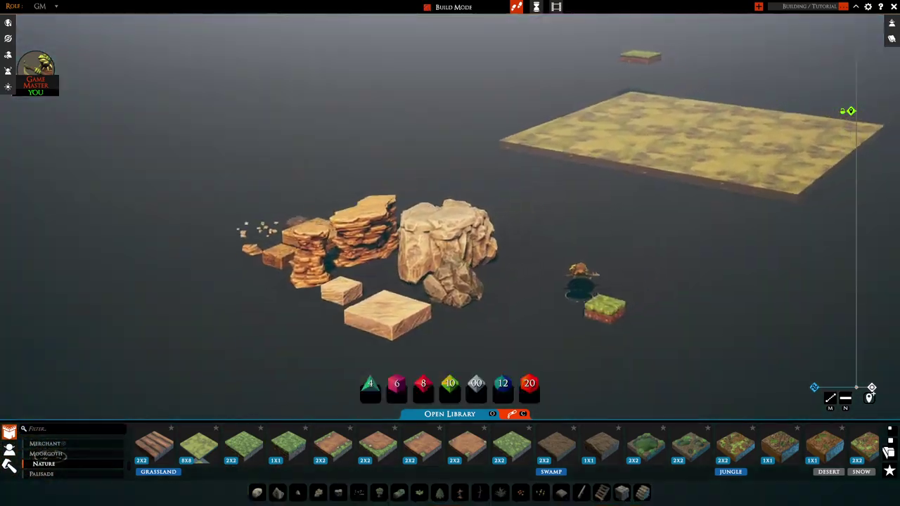
key("w")
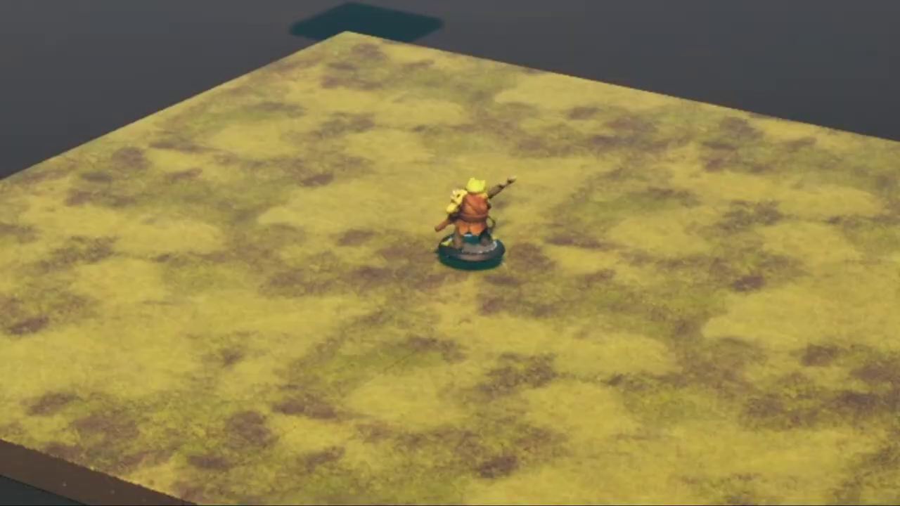
scroll(472, 269, "down", 5)
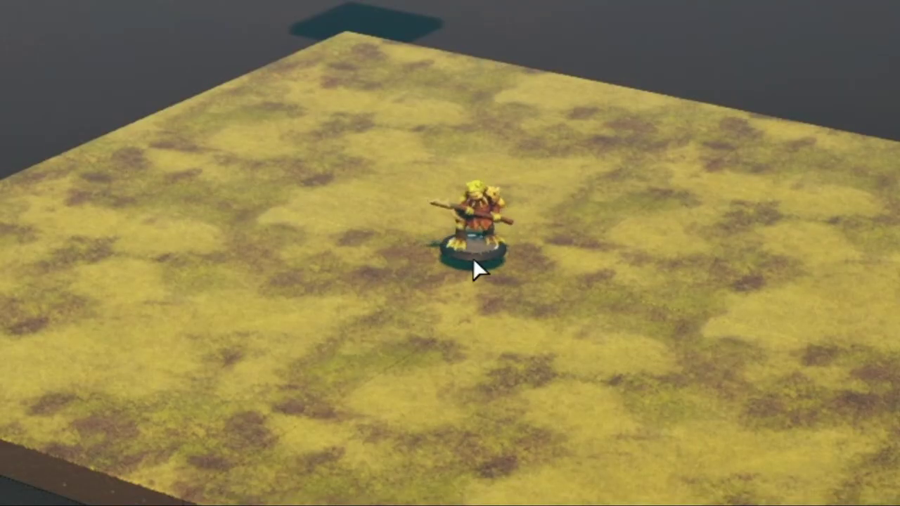
key("w")
key("s")
key("d")
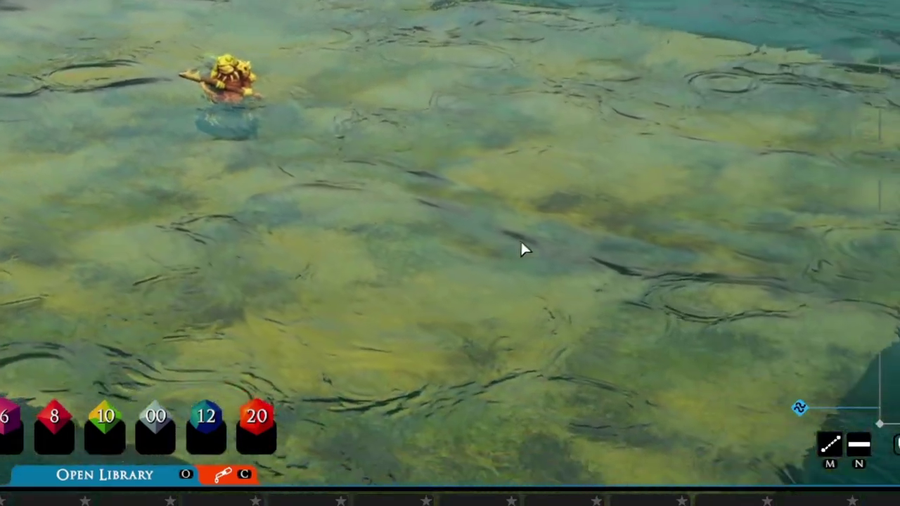
Raise the water level over the grassland slab until the frog miniature is completely submerged.
scroll(522, 242, "down", 4)
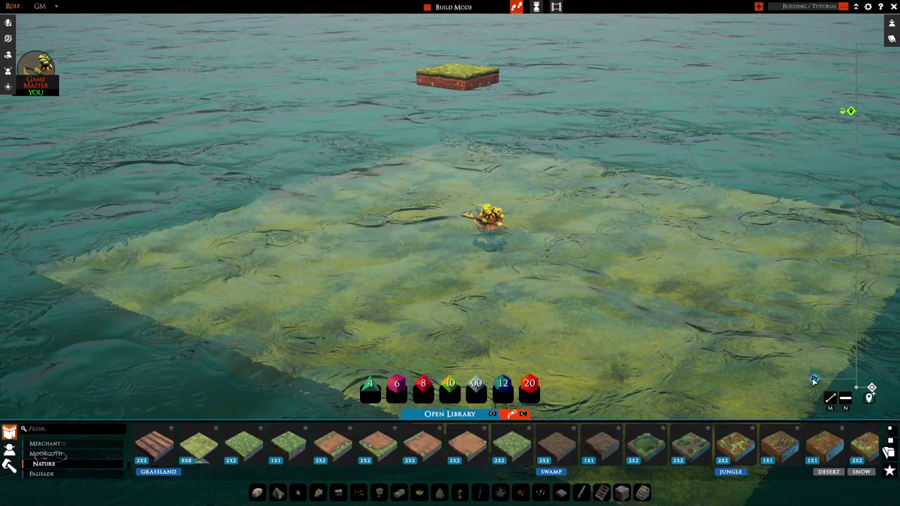
left_click_drag(813, 380, 813, 358)
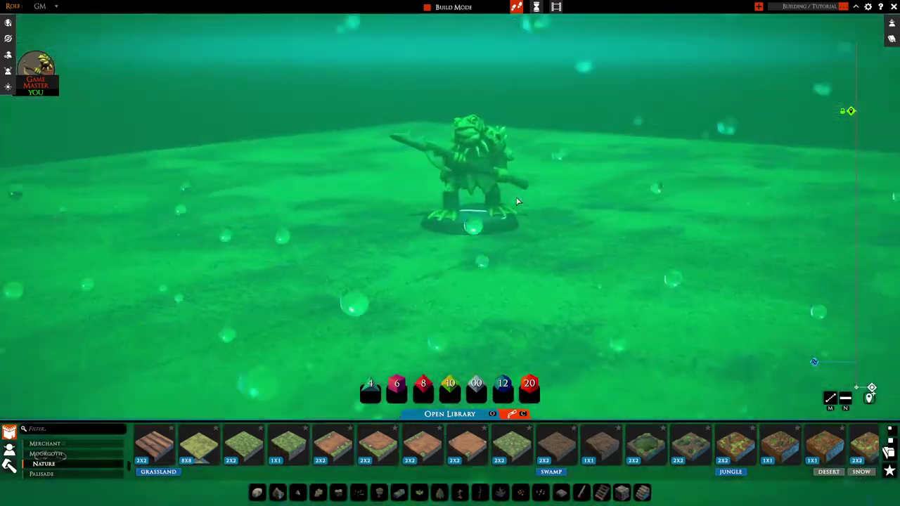
middle_click_drag(517, 201, 535, 195)
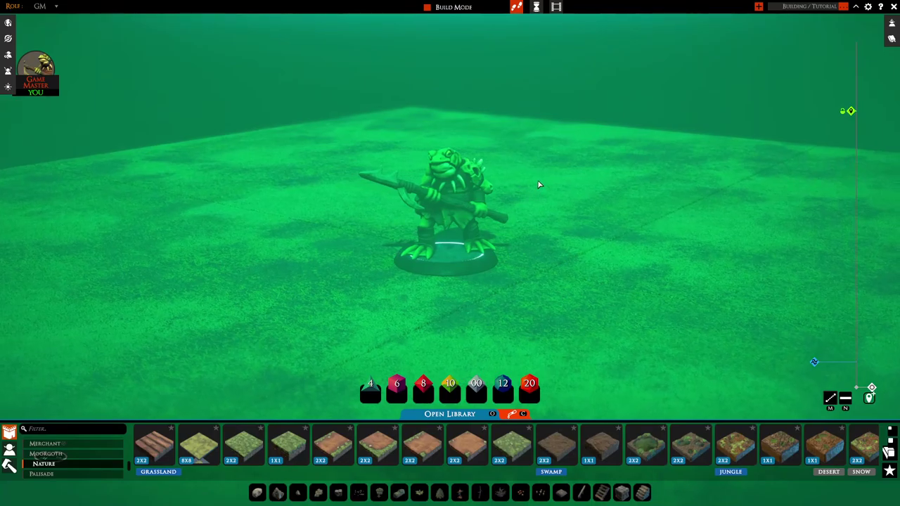
scroll(536, 184, "down", 3)
scroll(535, 185, "up", 4)
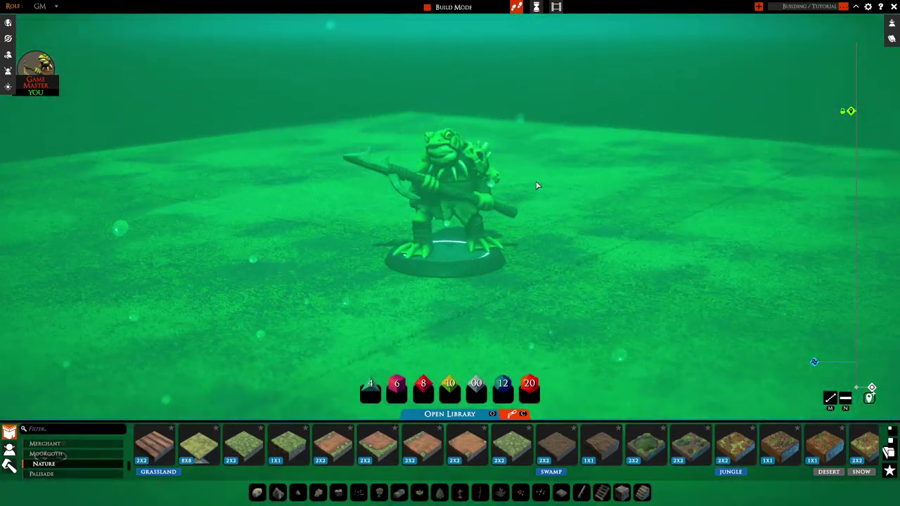
scroll(536, 186, "down", 3)
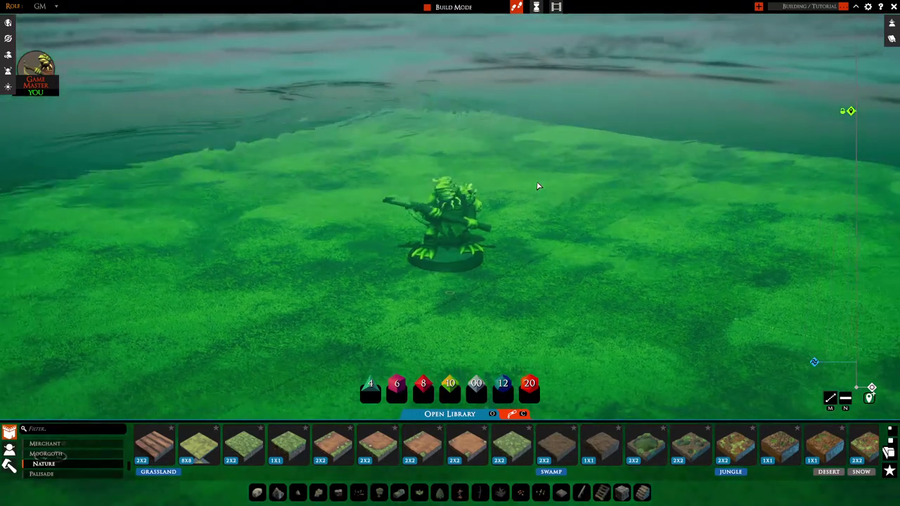
Lower the water level so the grassland slab and the frog miniature are above the surface again.
scroll(538, 186, "up", 2)
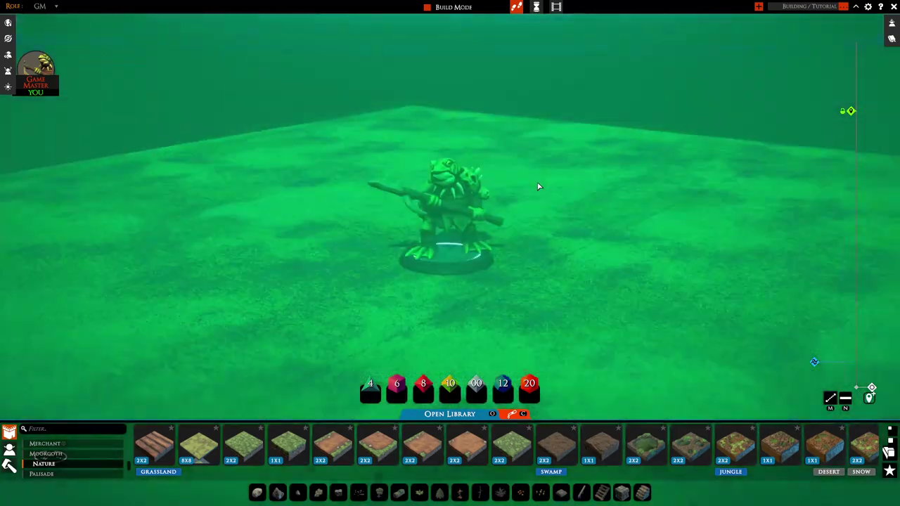
scroll(538, 186, "up", 2)
scroll(543, 187, "down", 5)
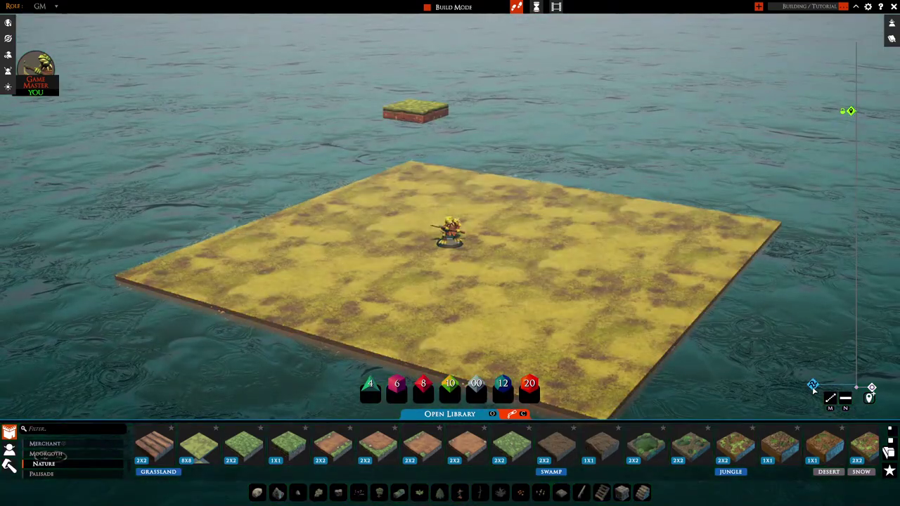
left_click_drag(531, 300, 569, 285)
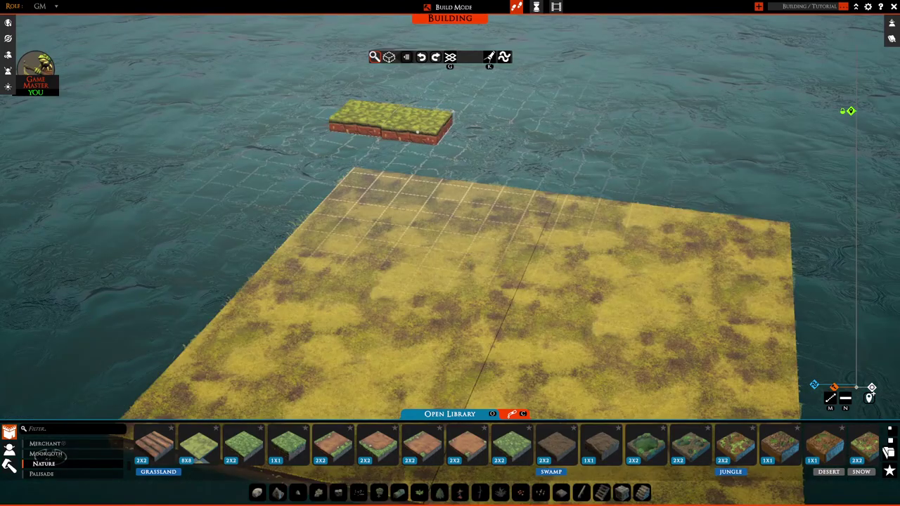
Lay raised strips of 2x2 grass tiles, two rows wide, above two opposite edges of the grassland slab.
left_click_drag(417, 131, 677, 178)
left_click_drag(741, 177, 743, 178)
key("s")
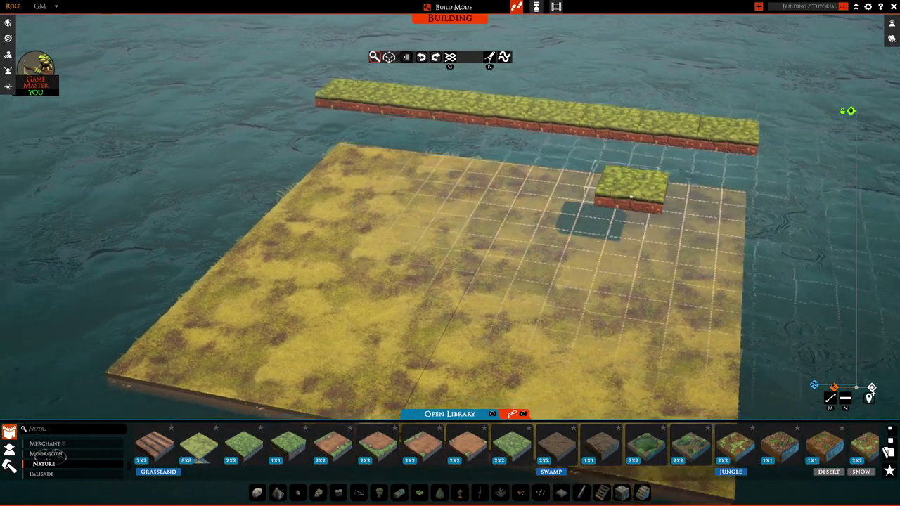
key("a")
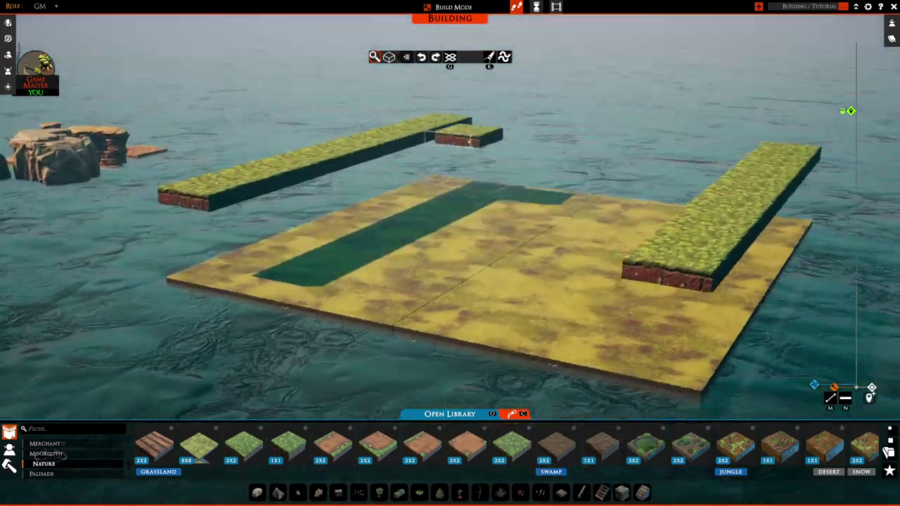
right_click_drag(469, 141, 563, 204)
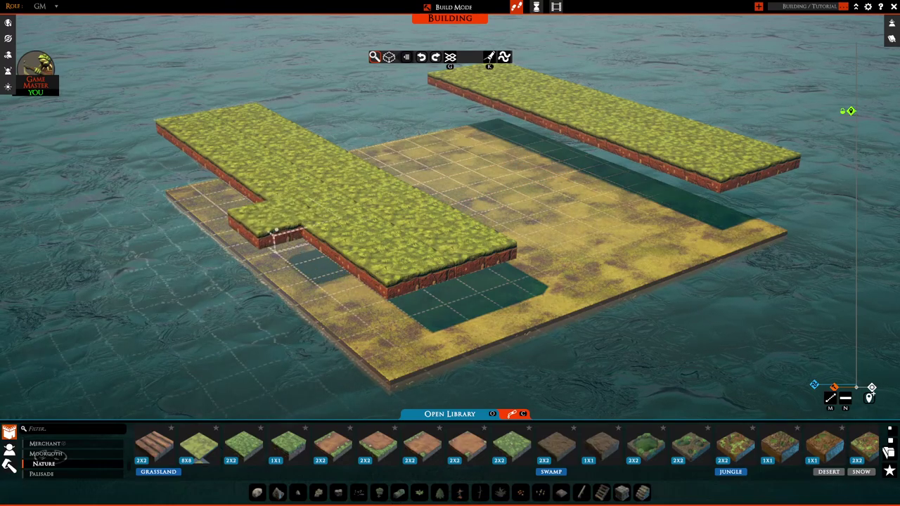
right_click_drag(566, 129, 654, 161)
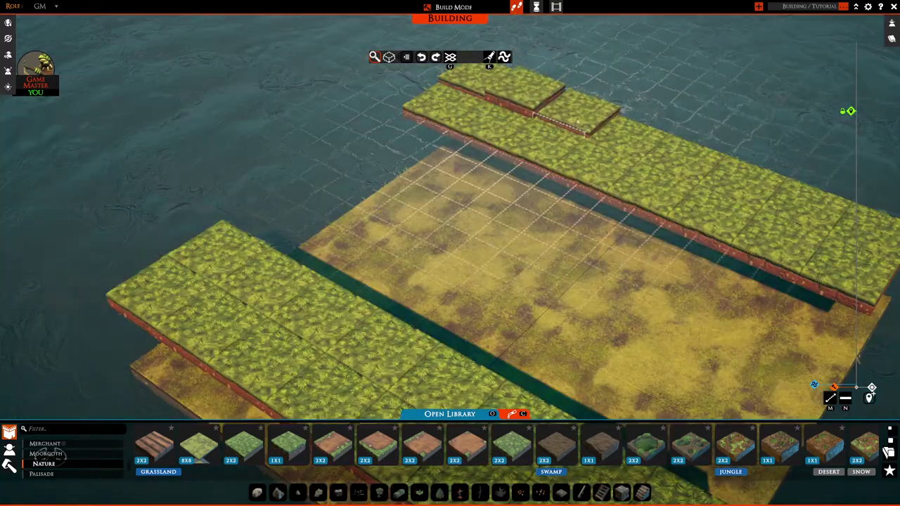
Stack a scattered second layer of 2x2 grass tiles on top of both raised strips.
left_click(585, 110)
key("s")
left_click_drag(488, 264, 603, 288)
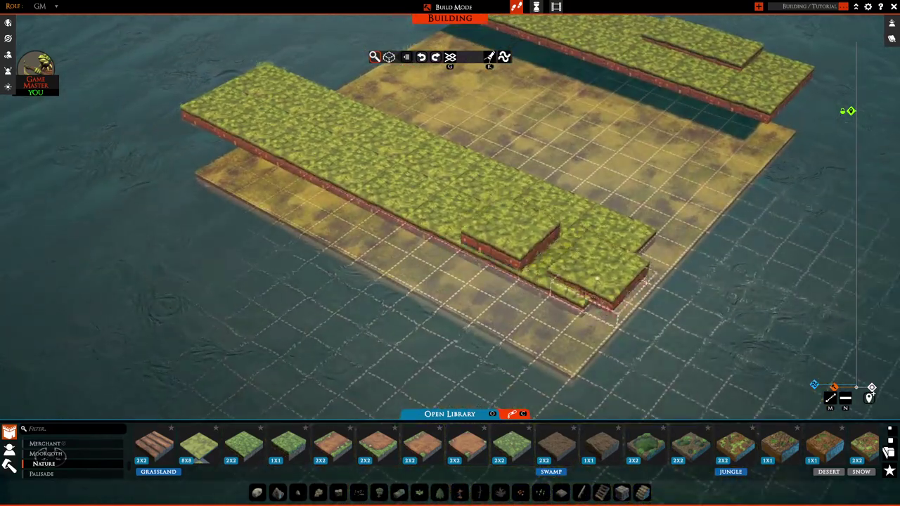
right_click_drag(411, 275, 406, 117)
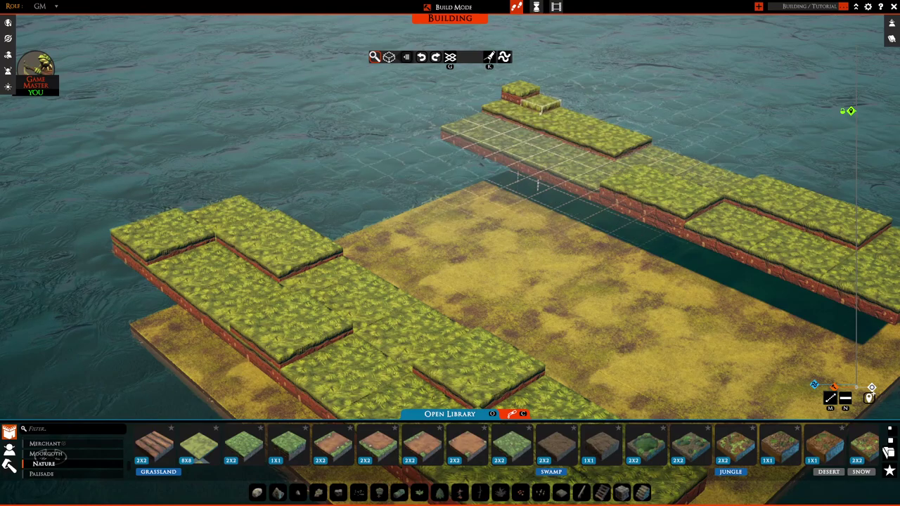
Scatter 1x1 grass tiles over both raised strips to give their tops uneven heights.
left_click(515, 125)
left_click(540, 143)
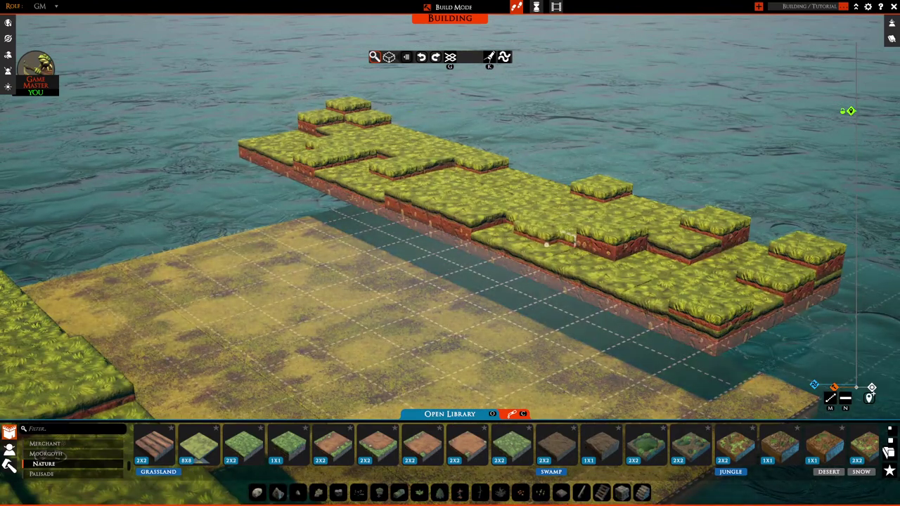
scroll(553, 243, "down", 5)
right_click(655, 118)
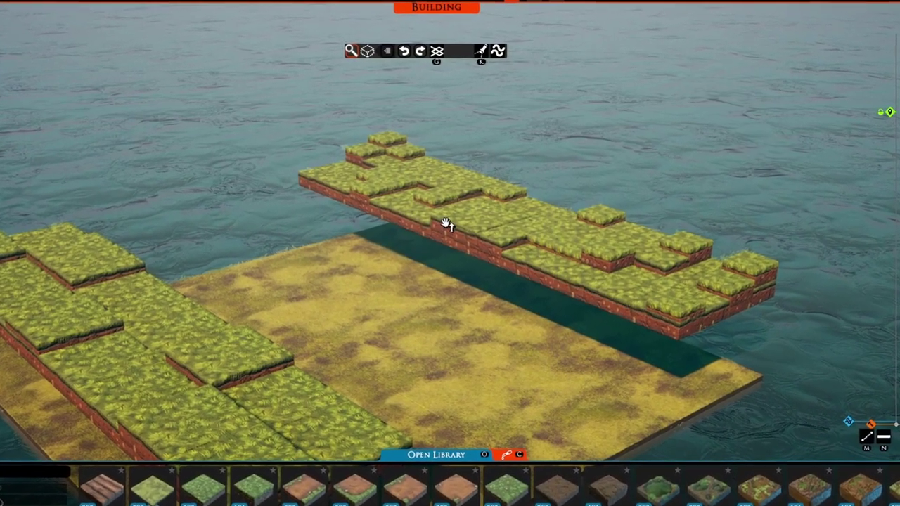
left_click(474, 240)
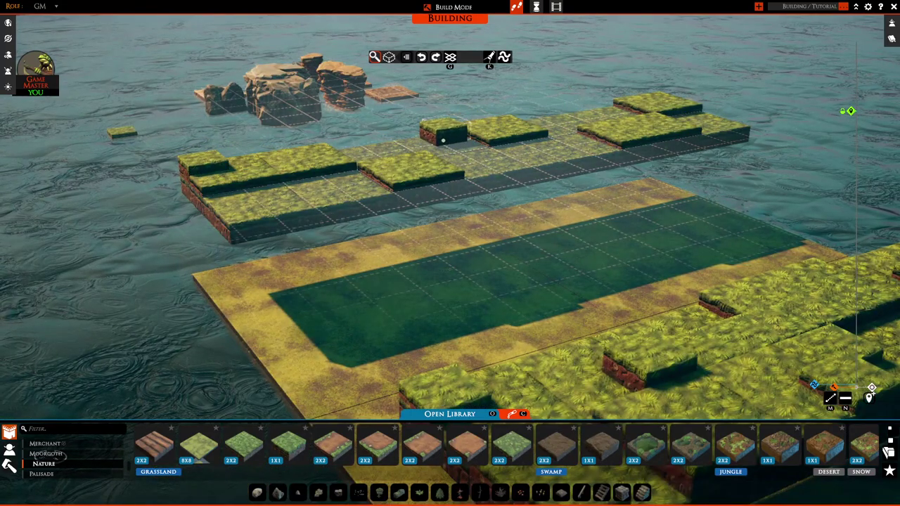
left_click(504, 136)
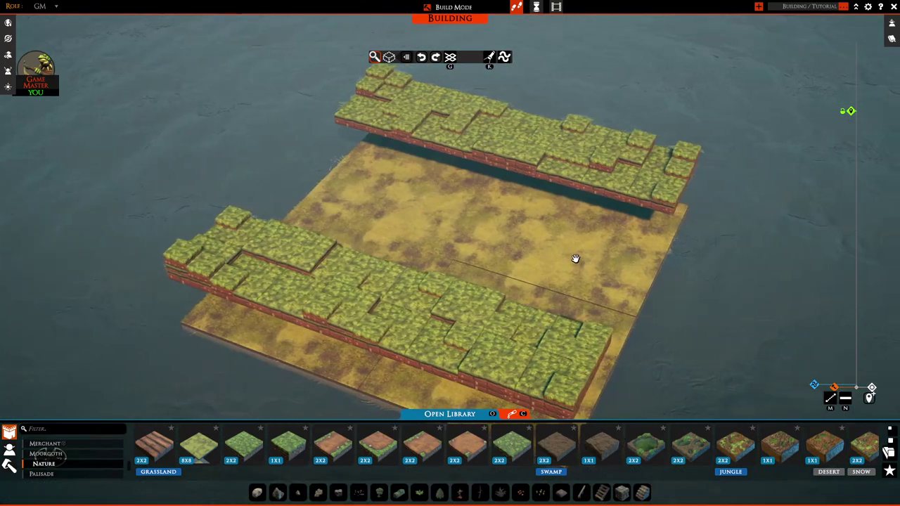
Lower the water out of view and bring a copy of the large tan cliff rock from the sample group to the slab.
right_click_drag(575, 257, 442, 192)
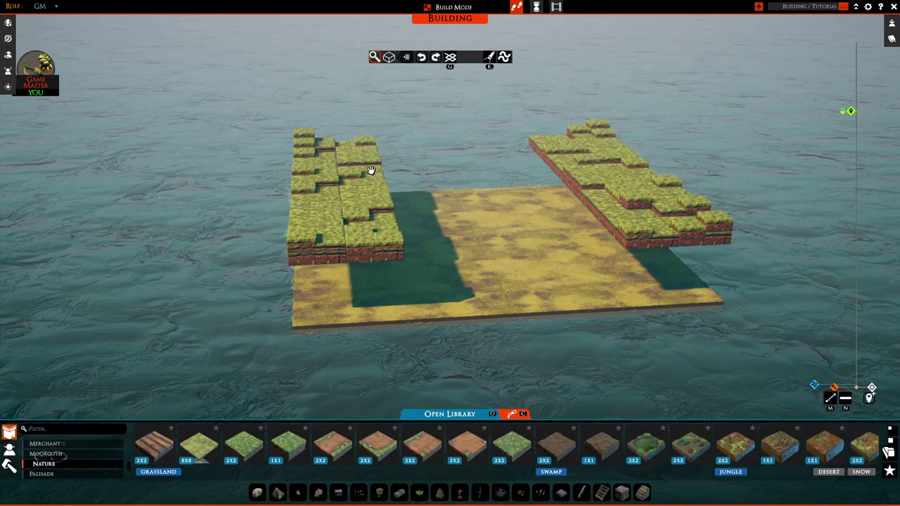
right_click_drag(604, 185, 567, 225)
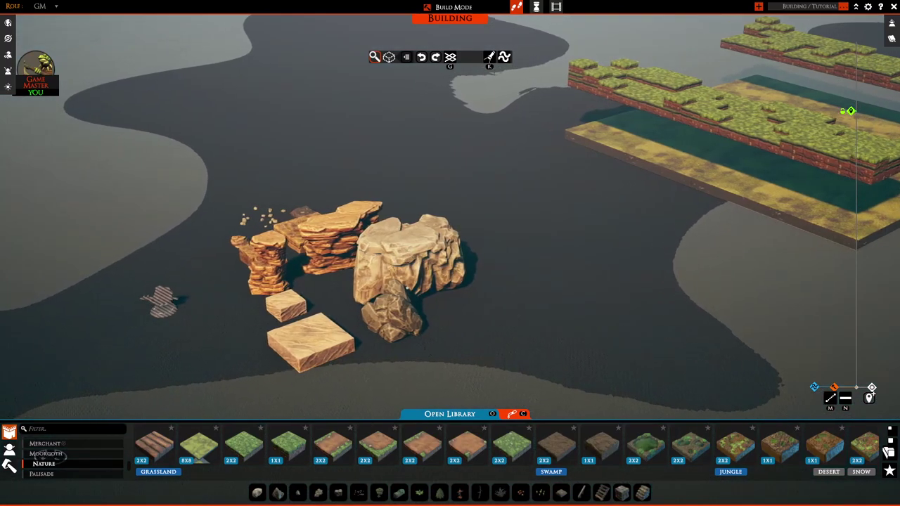
right_click_drag(590, 261, 397, 239)
right_click_drag(507, 134, 495, 260)
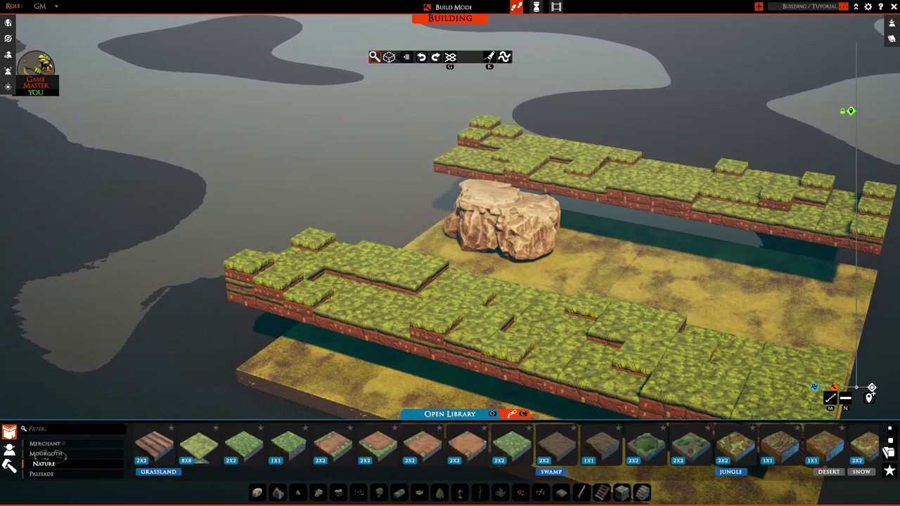
key("ctrl")
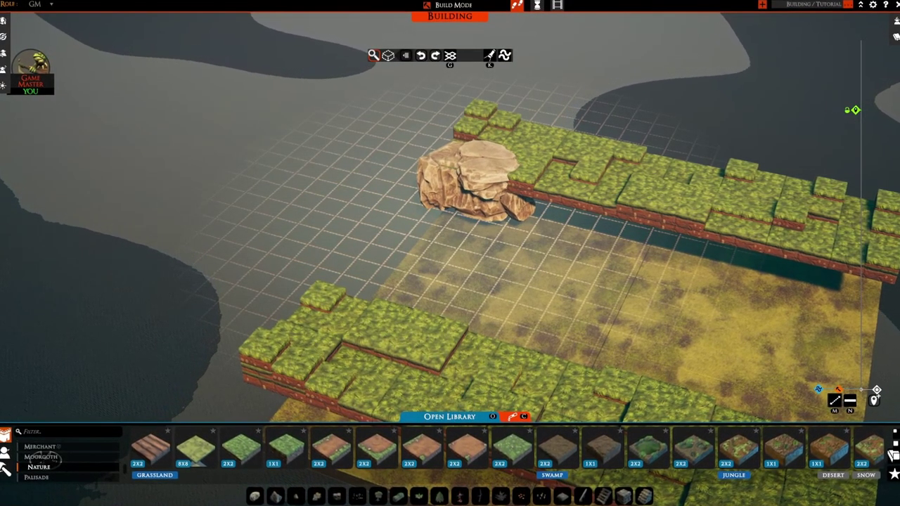
Place overlapping copies of the cliff rock under the inner edge of one grass strip, starting at its far end and rotating them for variety.
left_click_drag(480, 189, 529, 199)
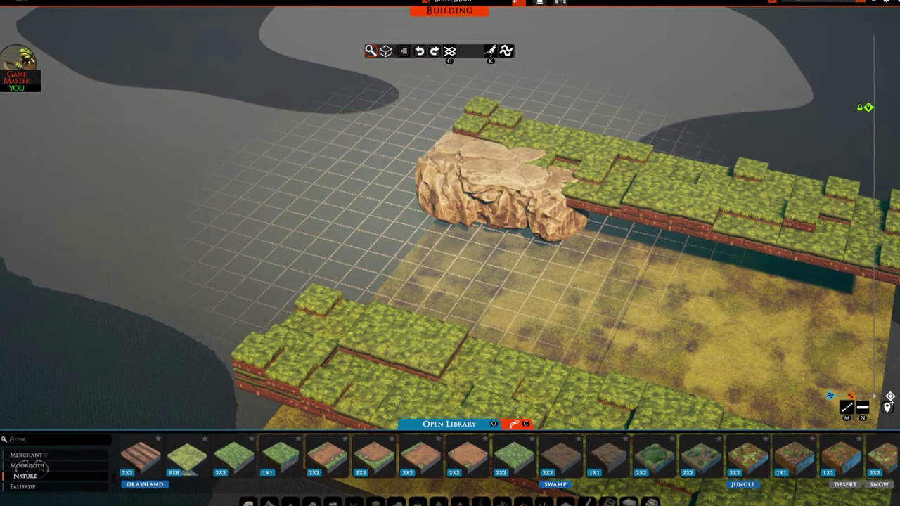
left_click(461, 181)
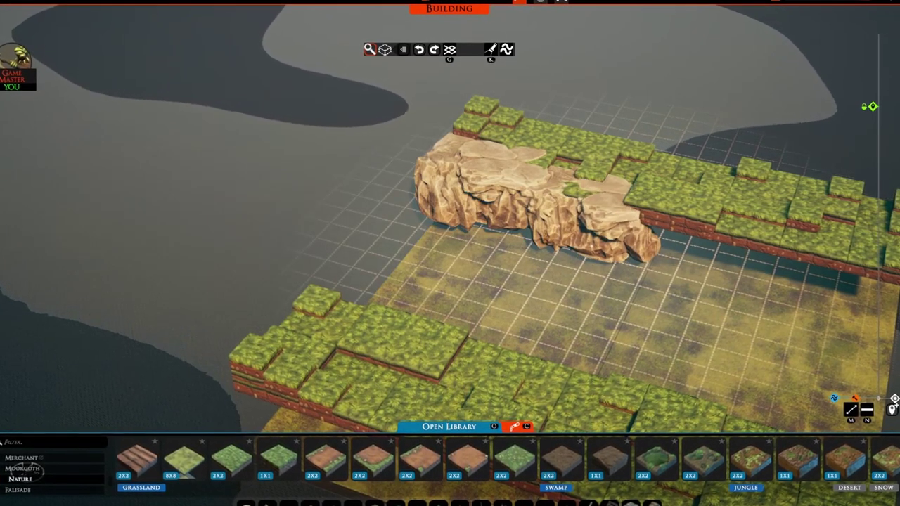
left_click(618, 212)
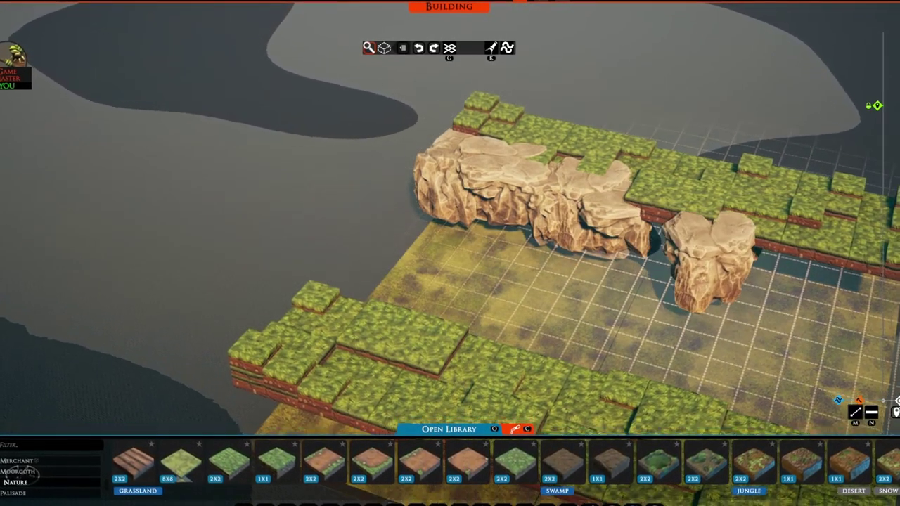
right_click_drag(710, 243, 606, 197)
key("r")
key("r")
key("r")
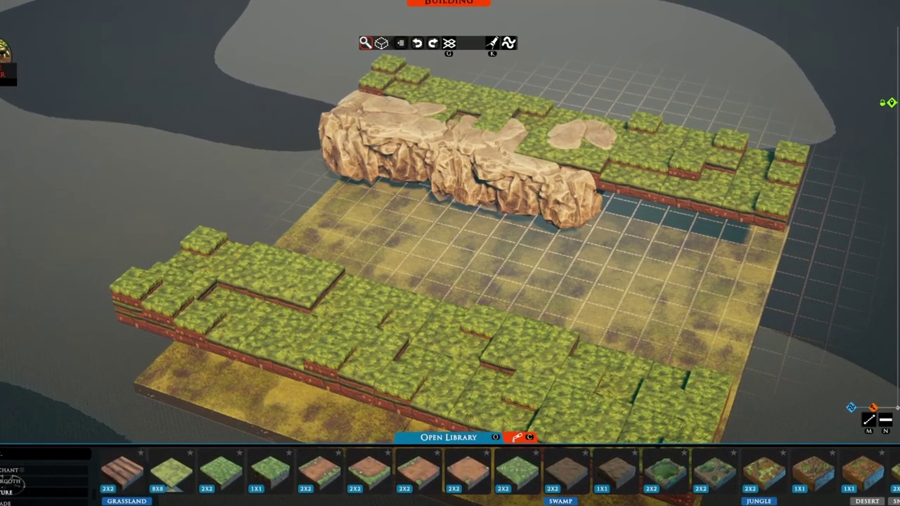
Extend the rock face with more rotated cliff rocks to the other end of the same grass strip.
key("r")
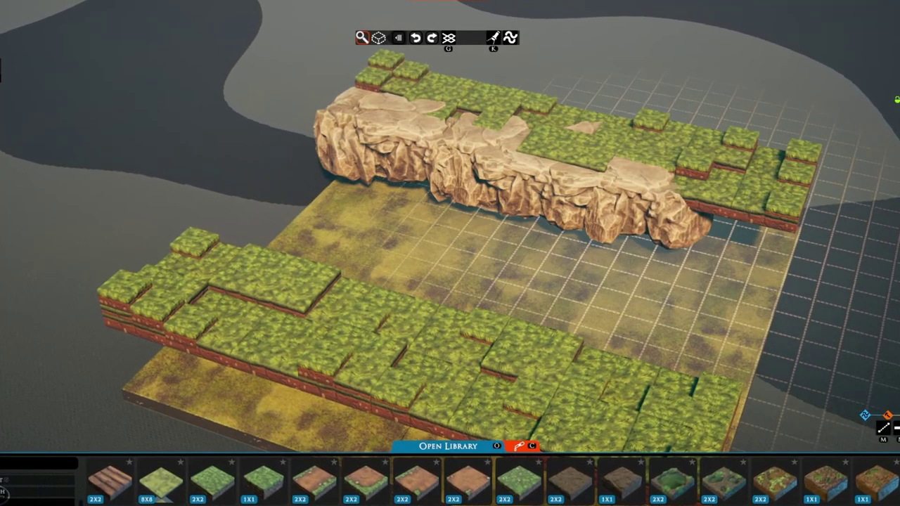
left_click(678, 207)
key("d")
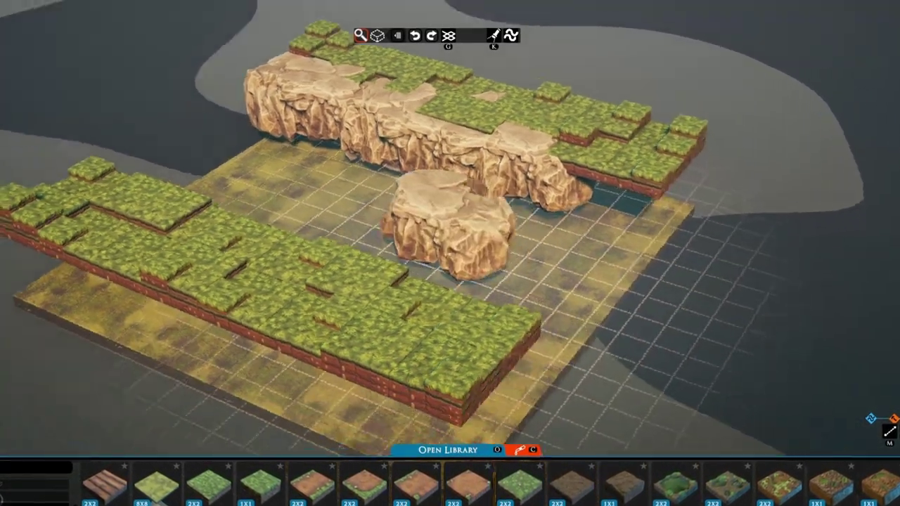
middle_click_drag(452, 218, 456, 165)
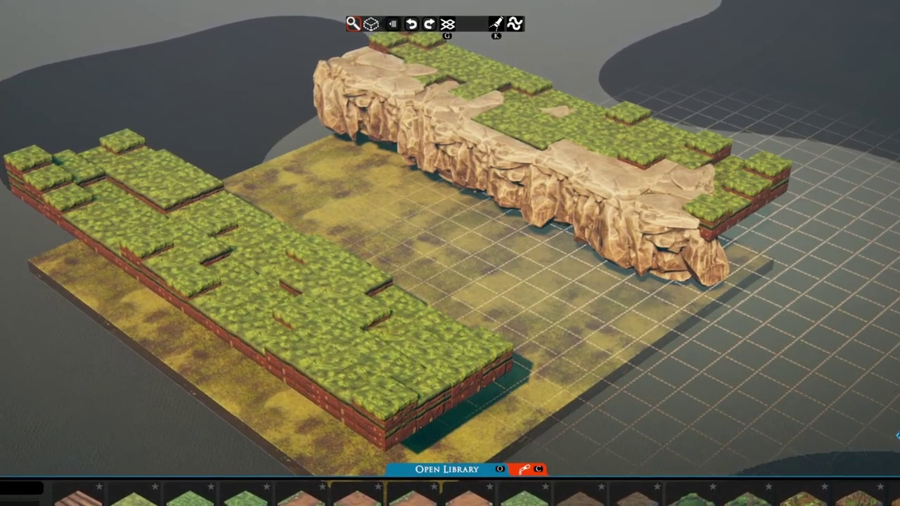
left_click(729, 243)
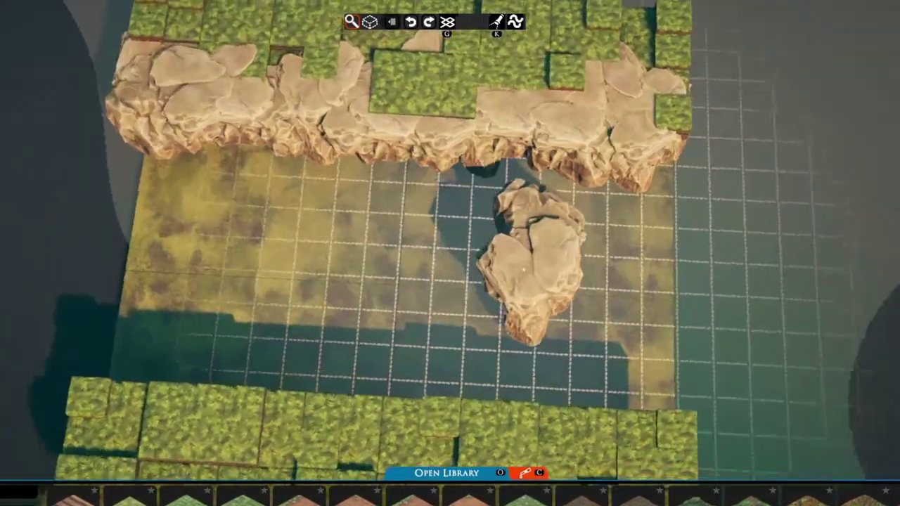
Add further rotated cliff rocks in front of the rock face to thicken it and make its outline irregular.
key("w")
key("e")
key("w")
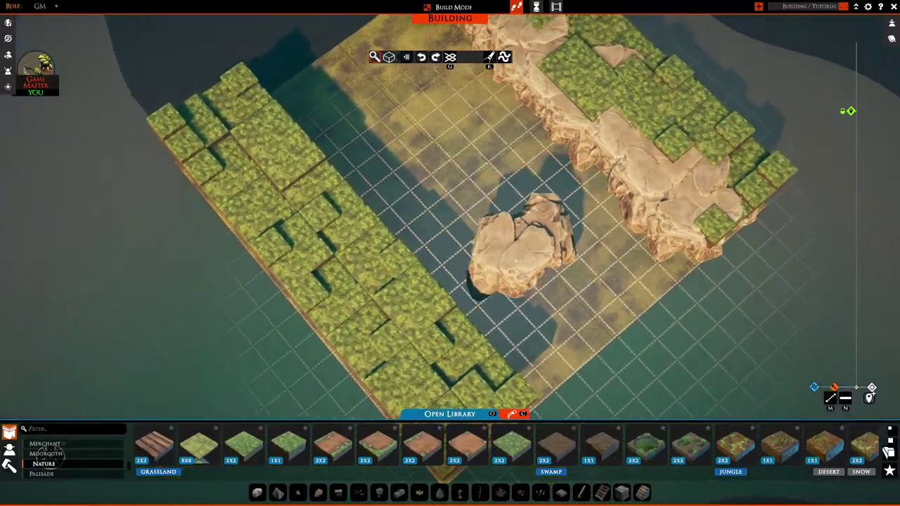
key("e")
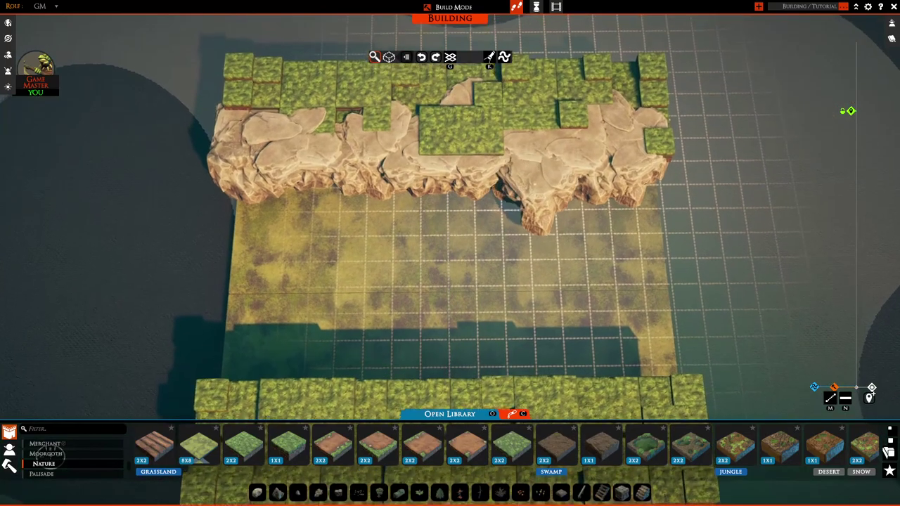
right_click_drag(544, 172, 485, 119)
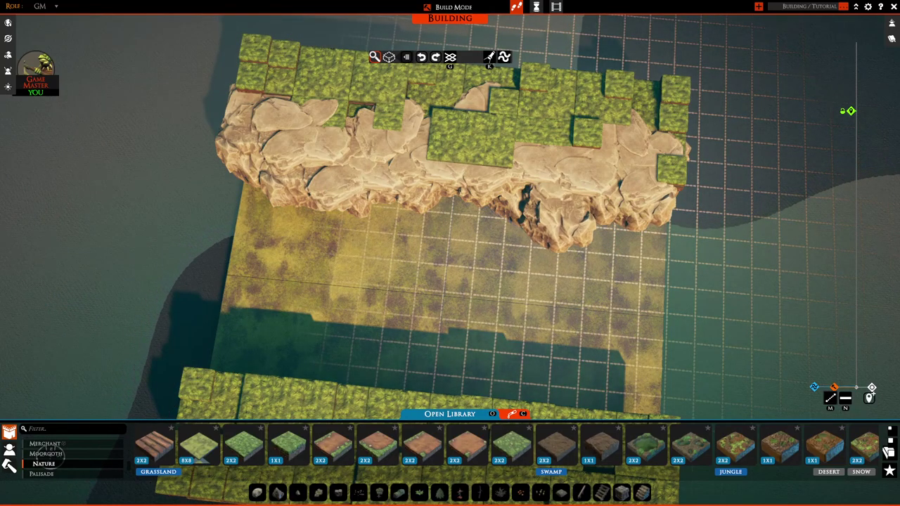
middle_click_drag(559, 218, 595, 70)
middle_click_drag(325, 230, 428, 339)
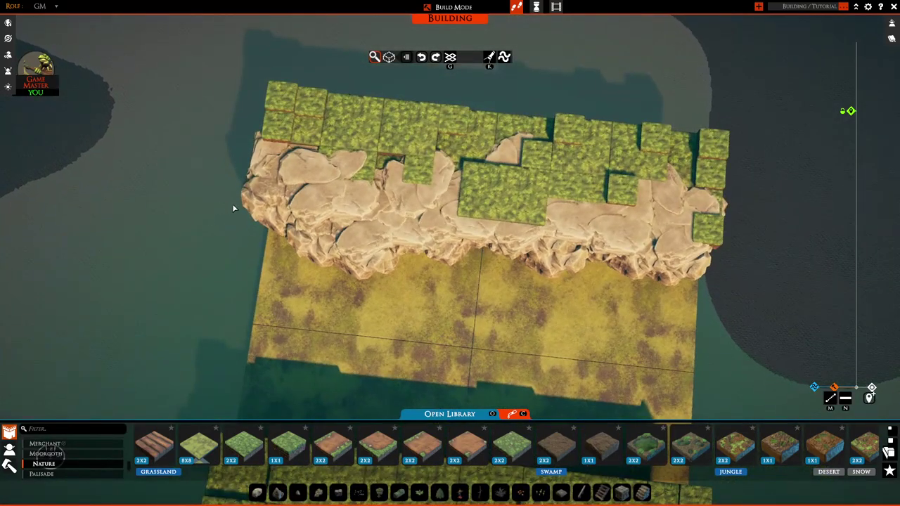
Build a matching rock face from rotated cliff rocks along the inner edge of the opposite grass strip.
middle_click_drag(571, 255, 667, 259)
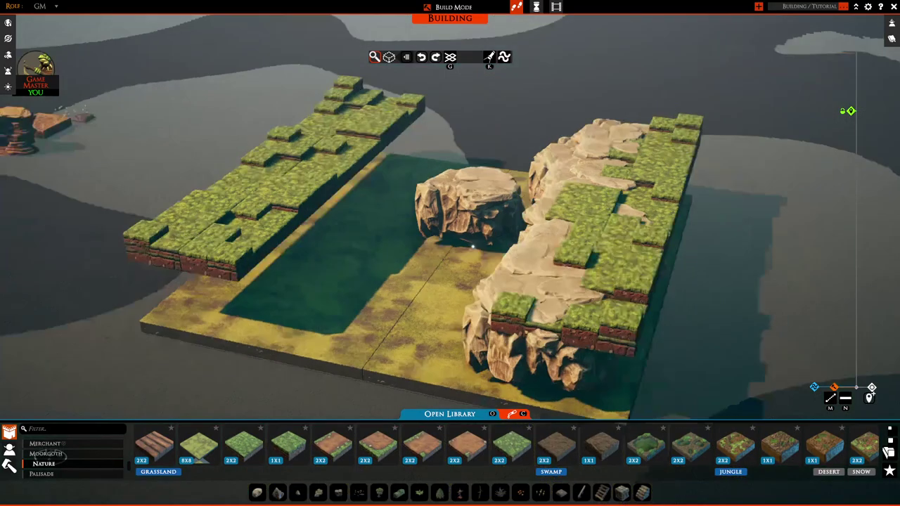
middle_click_drag(458, 218, 403, 296)
key("r")
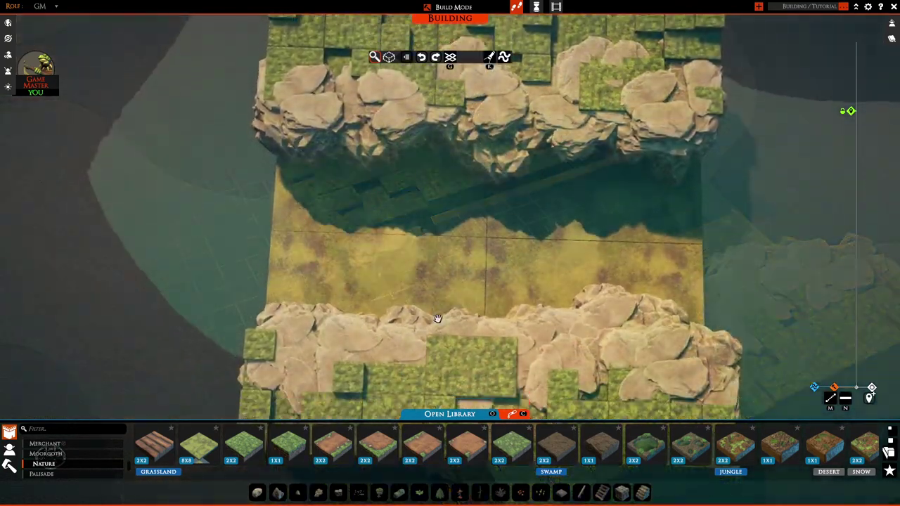
Examine both rock-faced banks and the channel between them from above and from the open end.
middle_click_drag(438, 317, 526, 272)
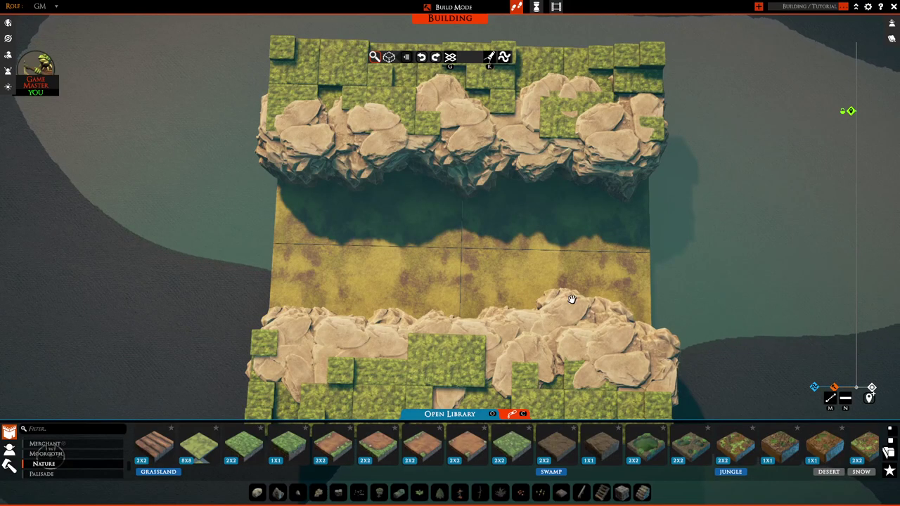
middle_click_drag(450, 162, 475, 151)
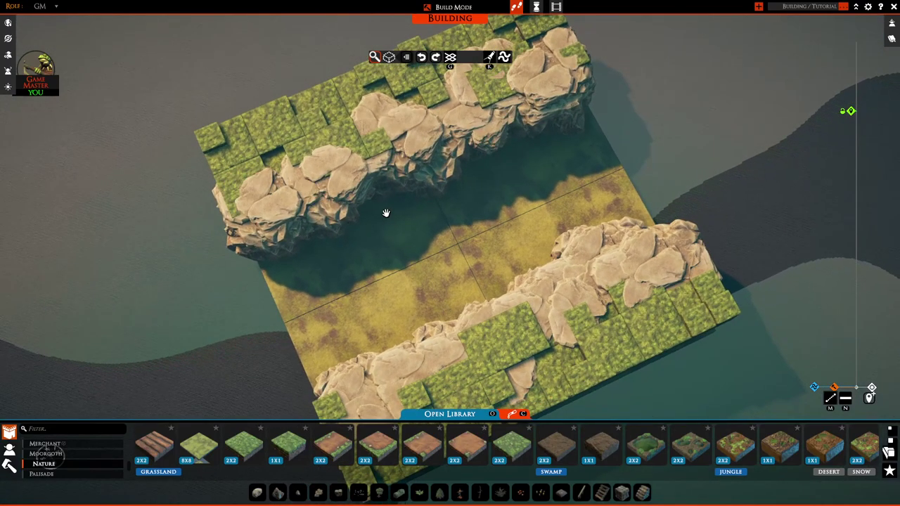
middle_click_drag(386, 213, 429, 148)
middle_click_drag(349, 295, 303, 240)
key("a")
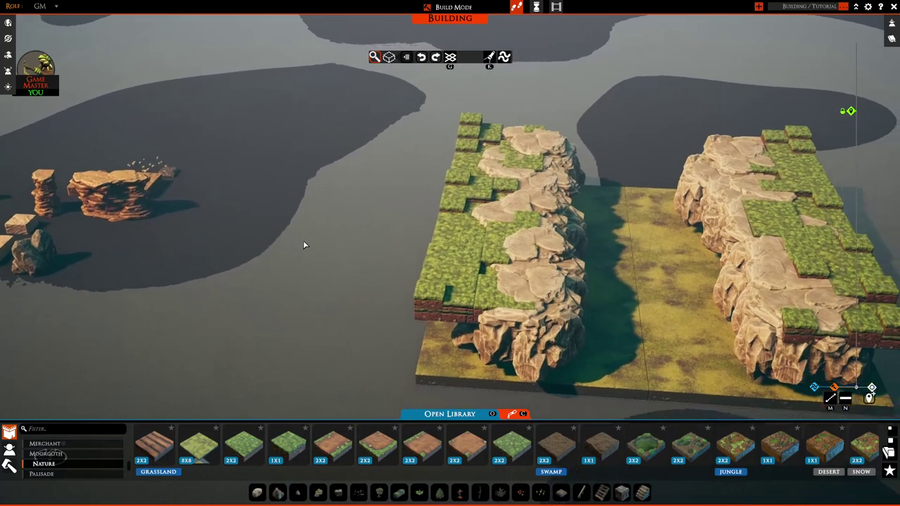
key("d")
scroll(493, 257, "up", 3)
middle_click_drag(502, 255, 436, 246)
scroll(436, 246, "down", 3)
key("a")
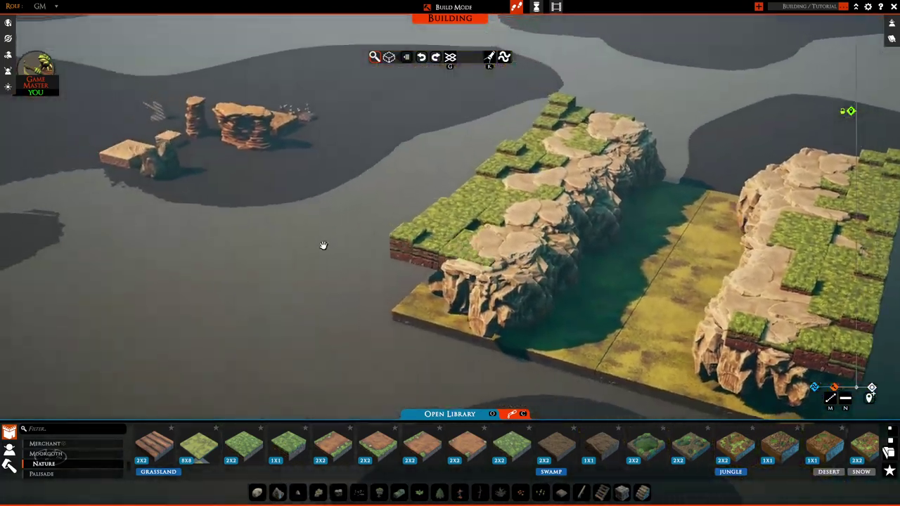
Scatter small brown rocks over the cliff tops and grass edges of both banks.
left_click_drag(291, 177, 675, 318)
key("d")
middle_click_drag(675, 319, 492, 295)
scroll(535, 253, "up", 3)
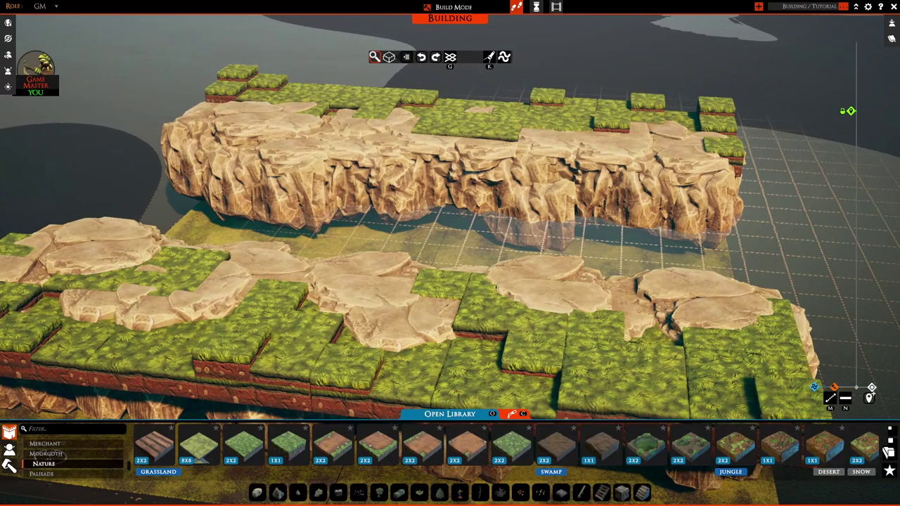
left_click_drag(343, 181, 313, 200)
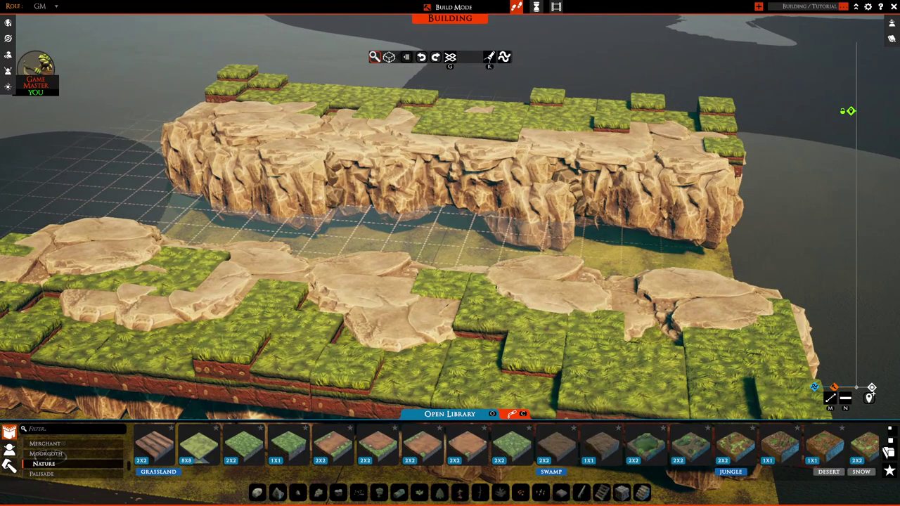
left_click(321, 202)
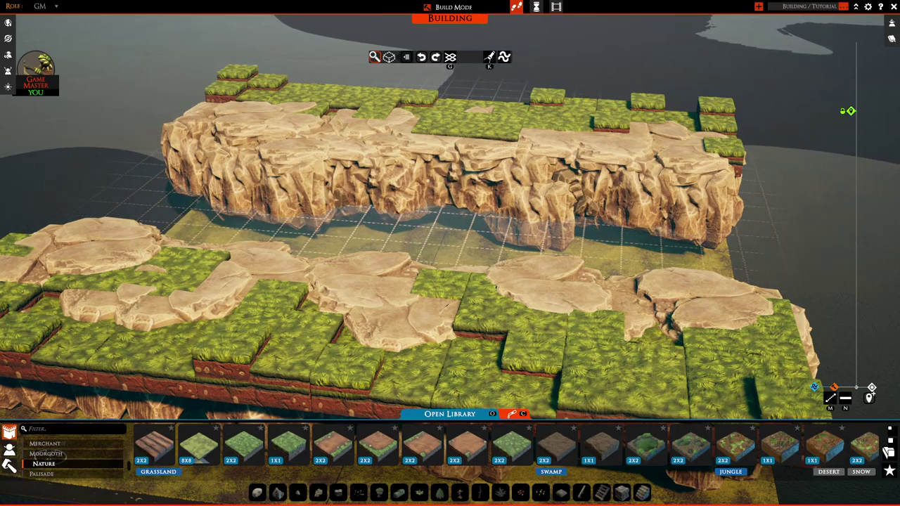
middle_click_drag(598, 232, 384, 206)
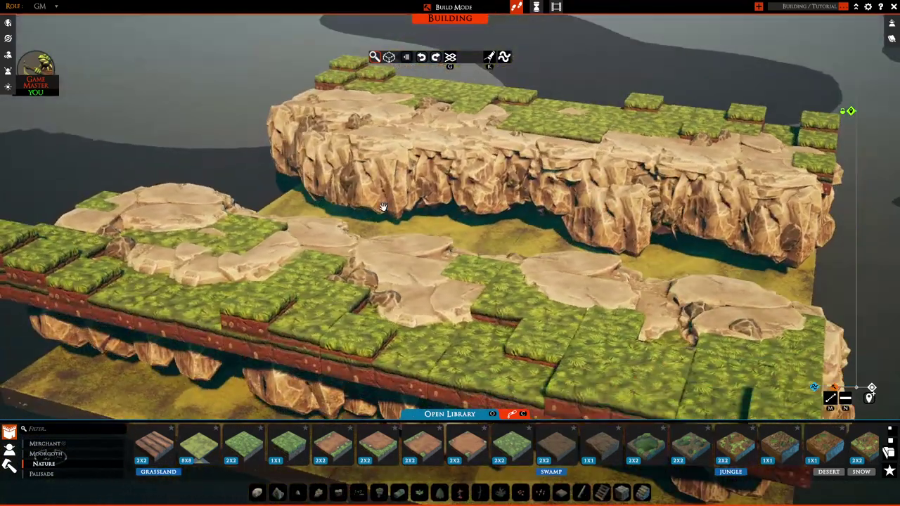
Copy the large cracked desert tile from the sample pieces and cover the whole grassland slab with it.
right_click_drag(601, 213, 565, 215)
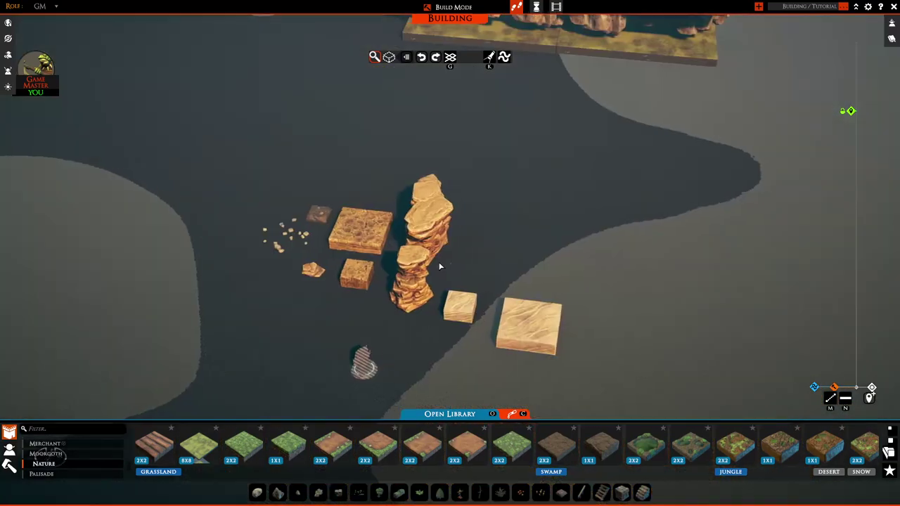
scroll(350, 191, "up", 3)
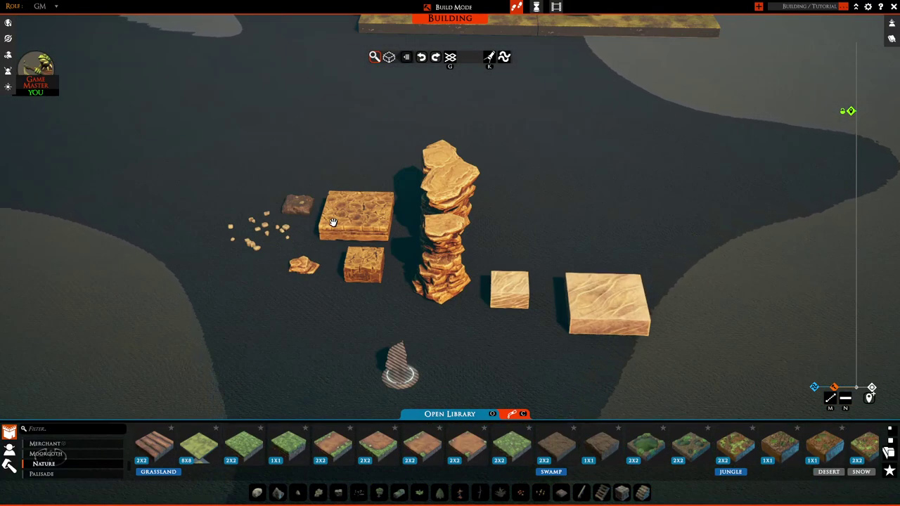
middle_click_drag(347, 217, 365, 215)
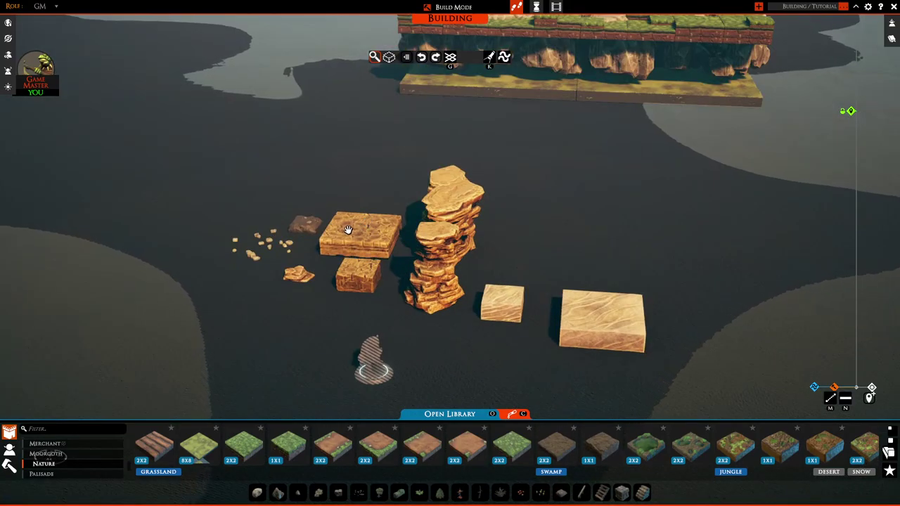
left_click_drag(353, 231, 442, 141)
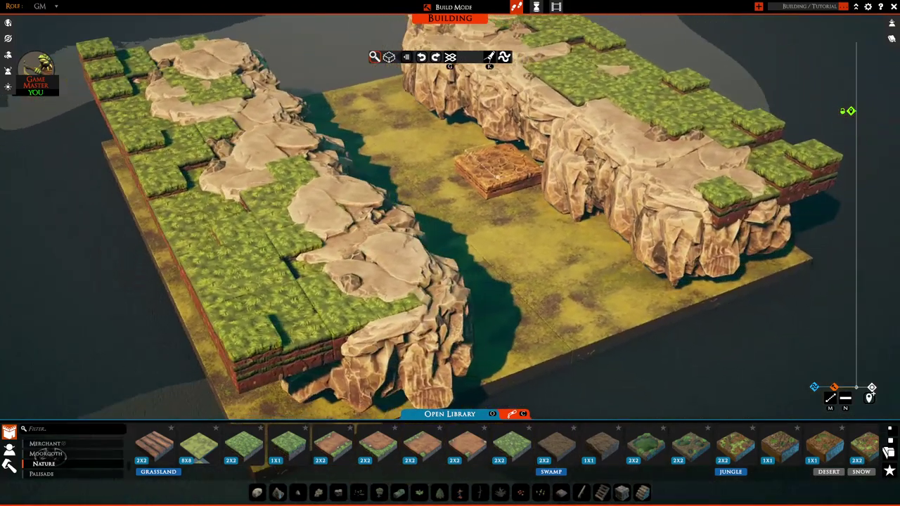
left_click_drag(492, 169, 399, 91)
right_click_drag(399, 92, 486, 113)
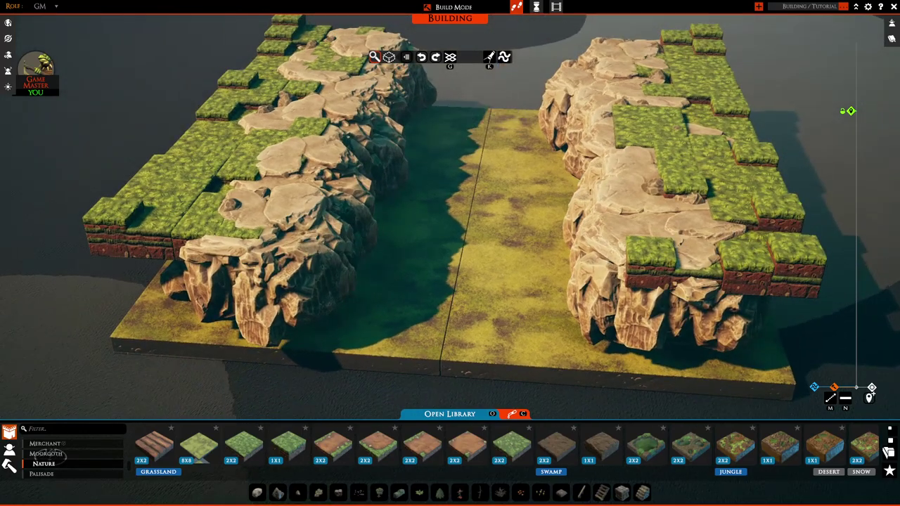
left_click_drag(460, 121, 426, 114)
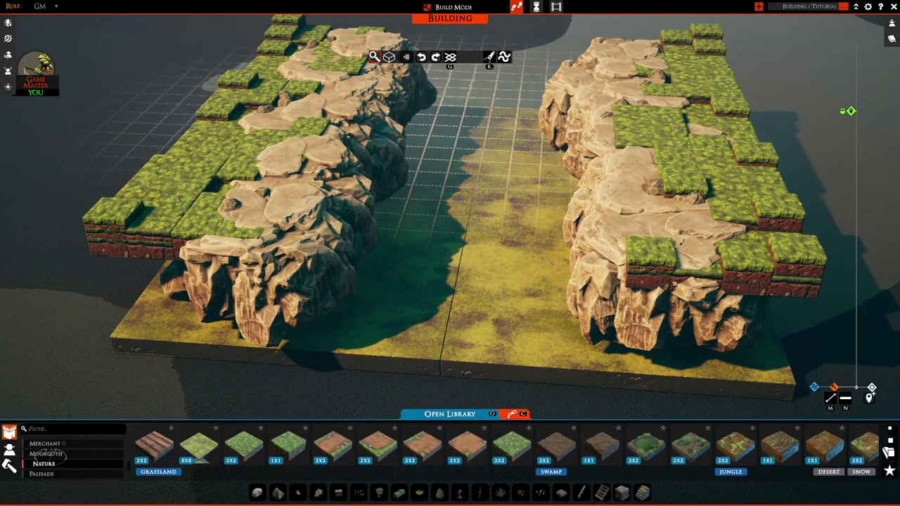
right_click_drag(169, 141, 127, 235)
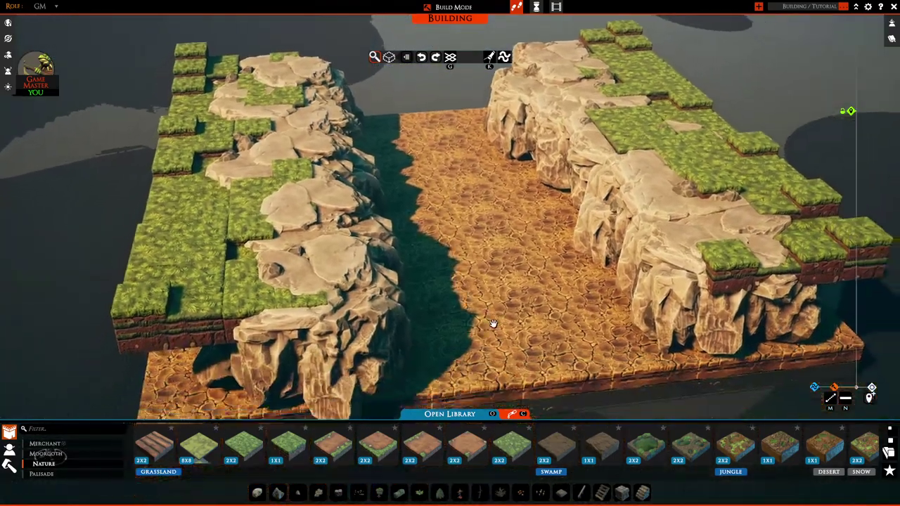
Try a raised water level over the cracked channel bed, and lower the water below the bed again.
scroll(493, 325, "down", 3)
right_click_drag(537, 227, 517, 228)
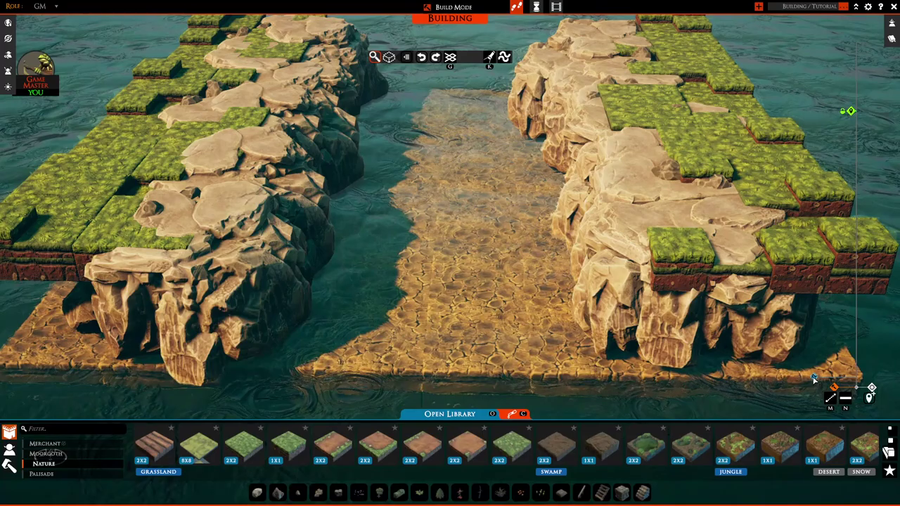
left_click_drag(812, 378, 812, 383)
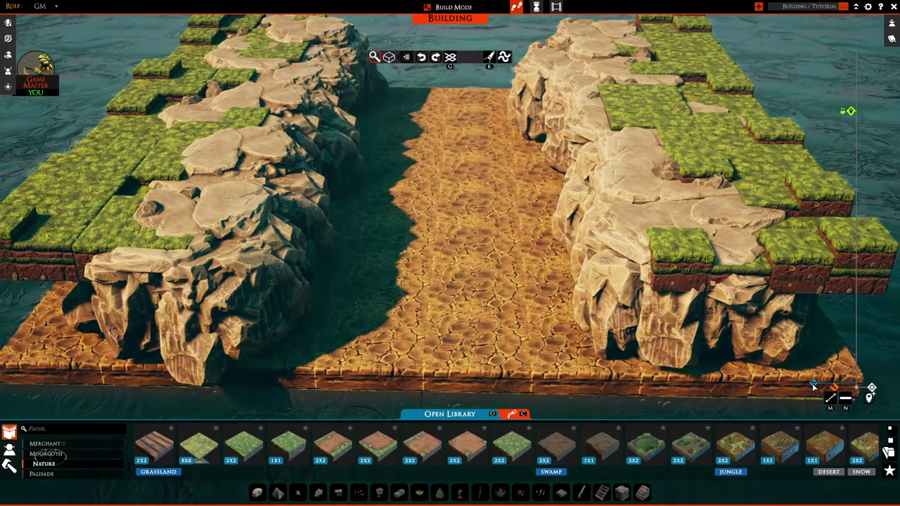
scroll(477, 133, "down", 4)
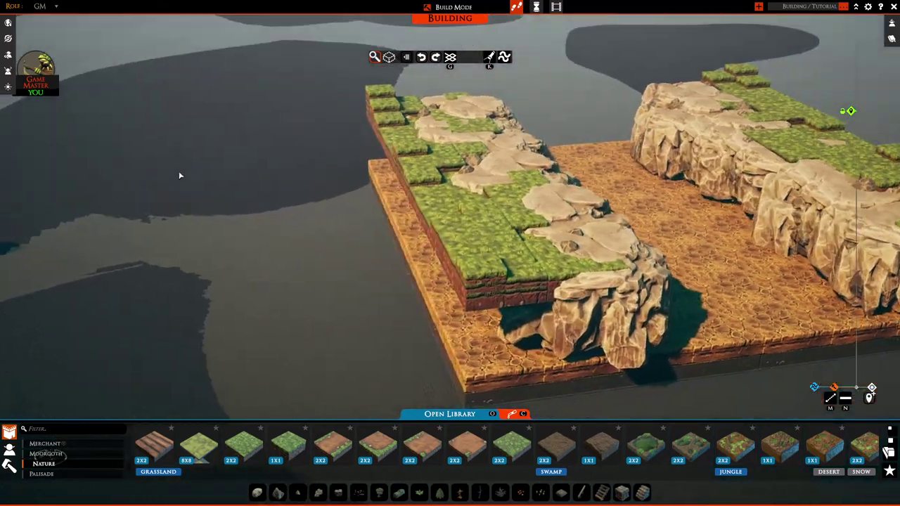
Lay raised strips of small cracked desert tiles along the foot of both rock faces, using a 3 x 16 area beneath the shaded bank.
key("a")
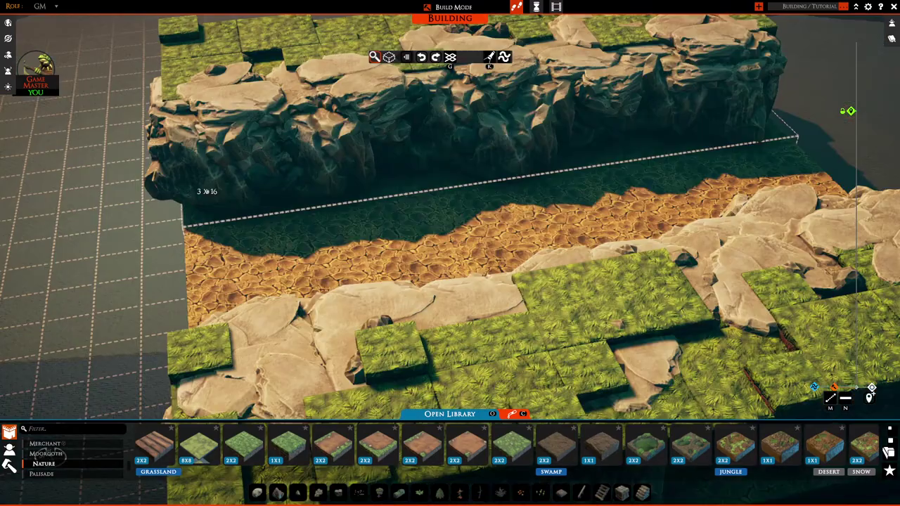
right_click_drag(206, 197, 567, 181)
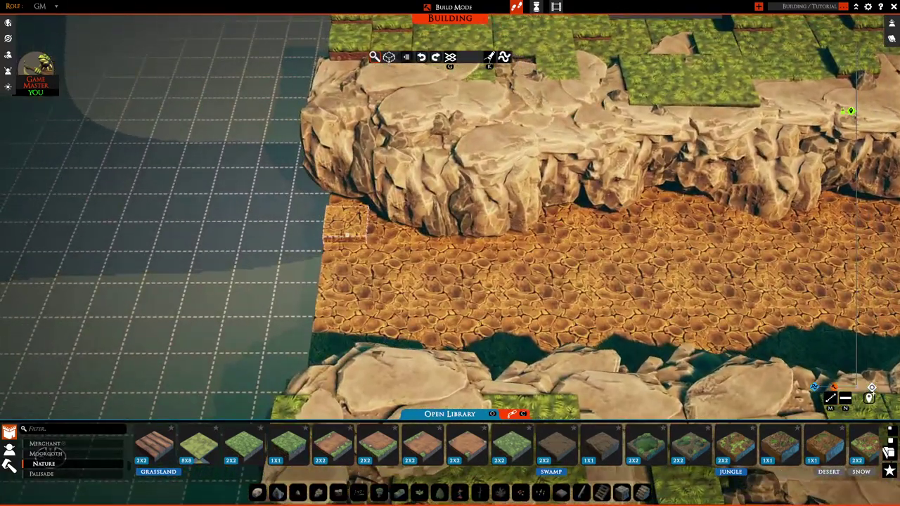
key("d")
left_click_drag(343, 233, 703, 239)
right_click_drag(703, 239, 450, 211)
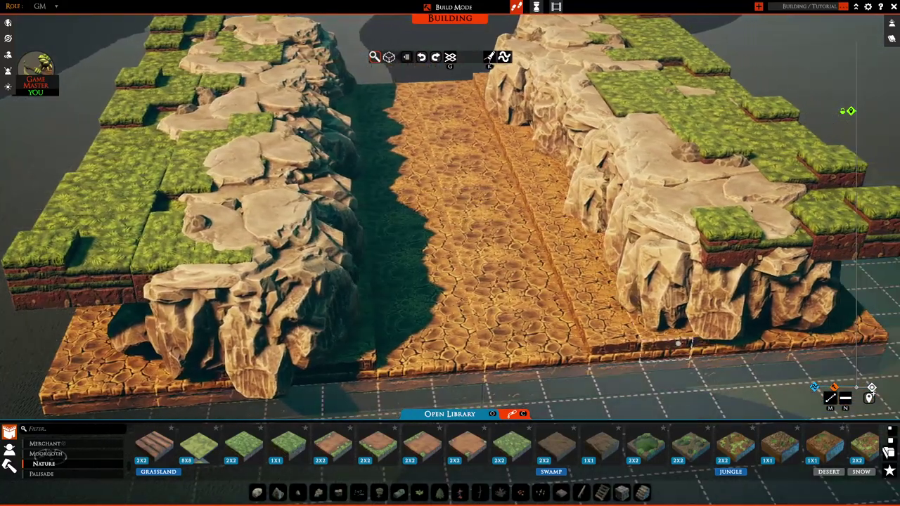
Add a narrower, higher row of cracked tiles beneath the cliffs so the channel edges step upward.
right_click_drag(679, 343, 595, 298)
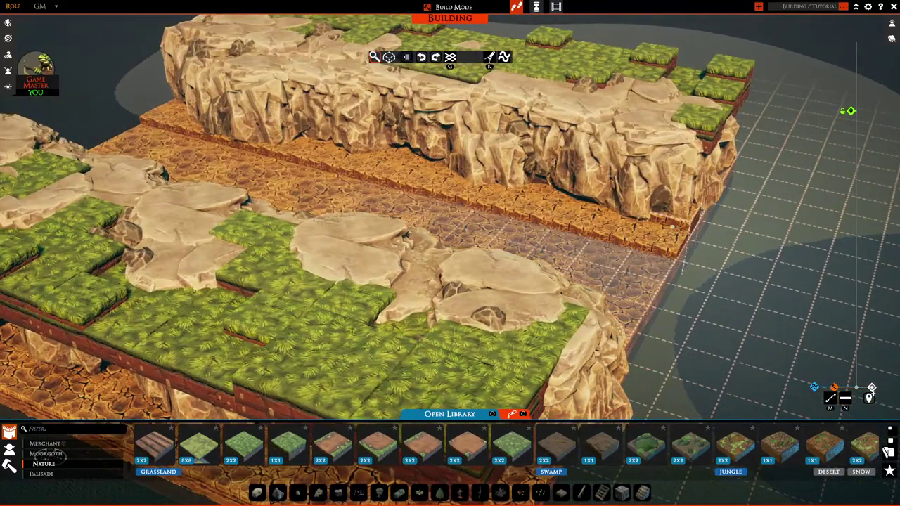
key("w")
right_click_drag(666, 223, 326, 239)
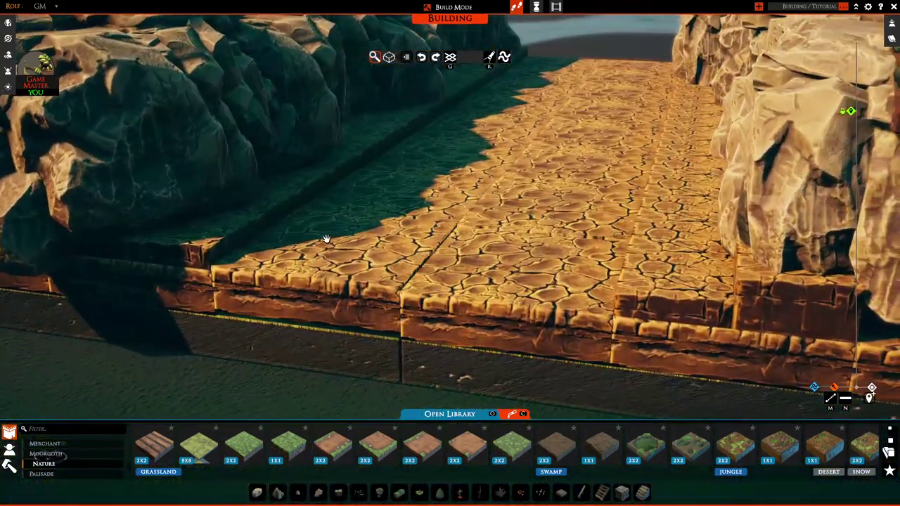
Place individual cracked tiles in front of the sunlit bank's raised strip to break up its straight edge.
right_click_drag(345, 154, 598, 123)
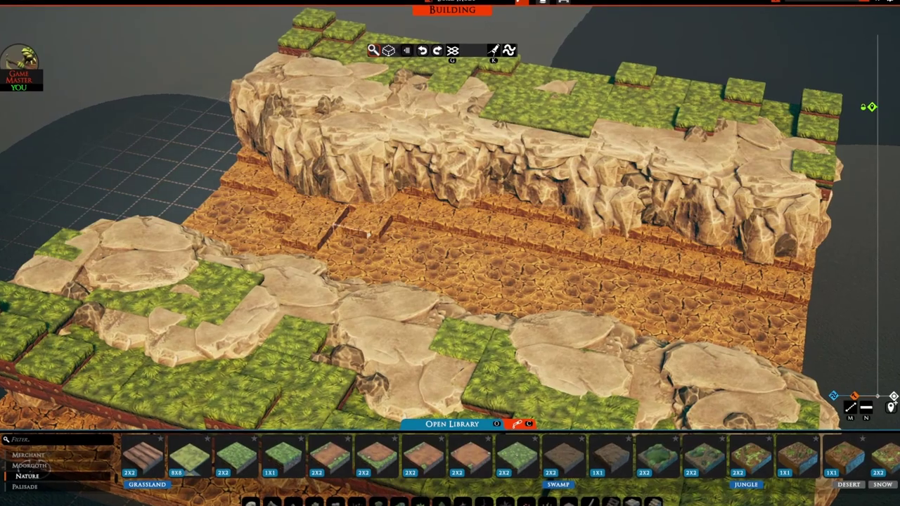
right_click_drag(421, 244, 470, 336)
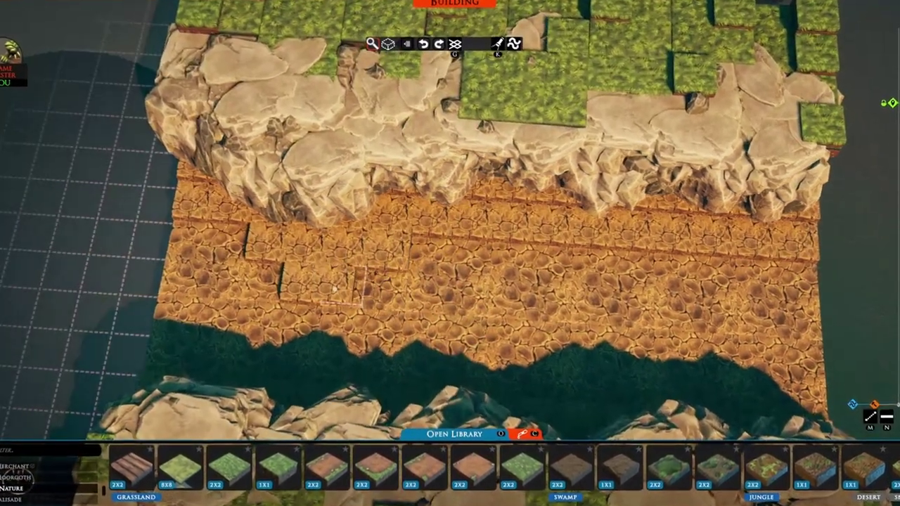
left_click(336, 291)
left_click(502, 267)
left_click(538, 269)
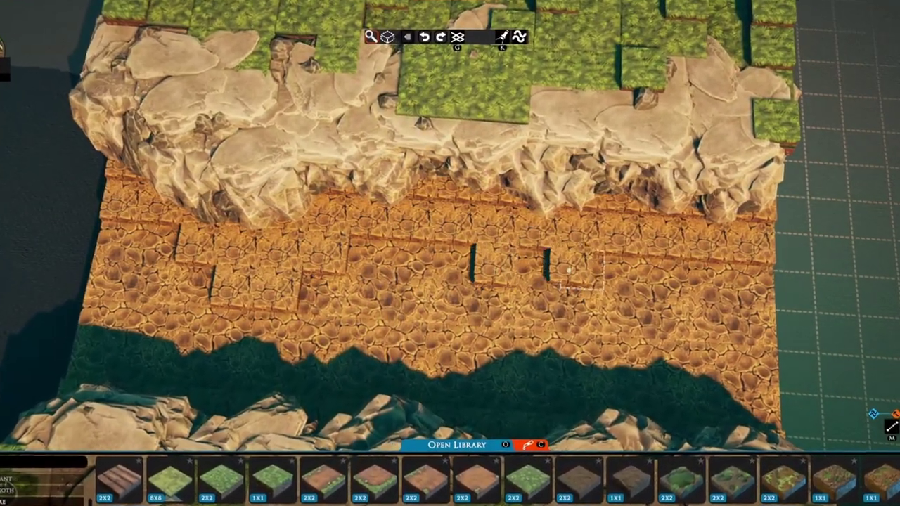
left_click(578, 273)
left_click(575, 318)
left_click(554, 314)
key("d")
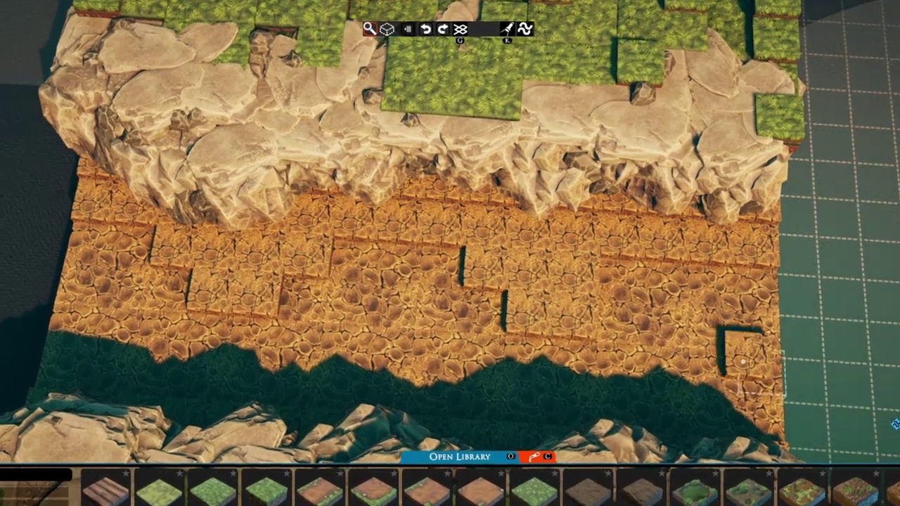
left_click(625, 301)
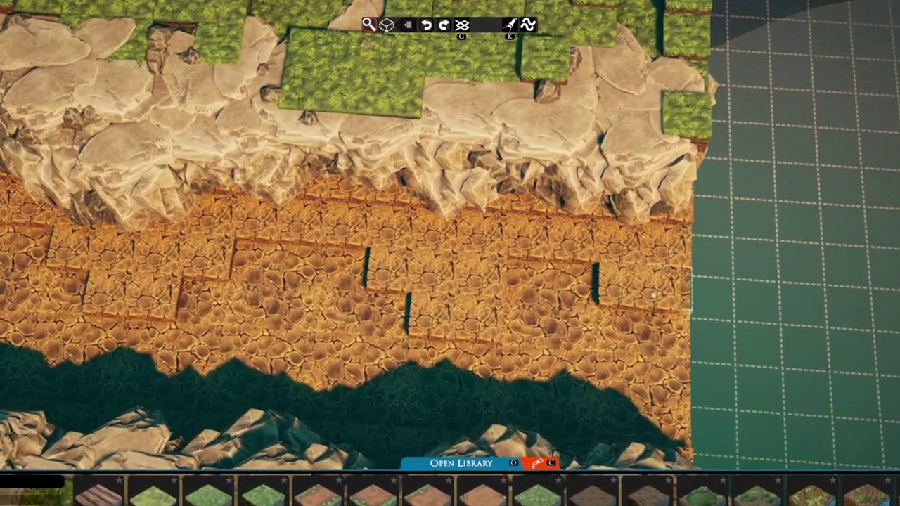
Place individual cracked tiles along the shaded bank's raised strip to give that side of the channel an irregular edge.
key("s")
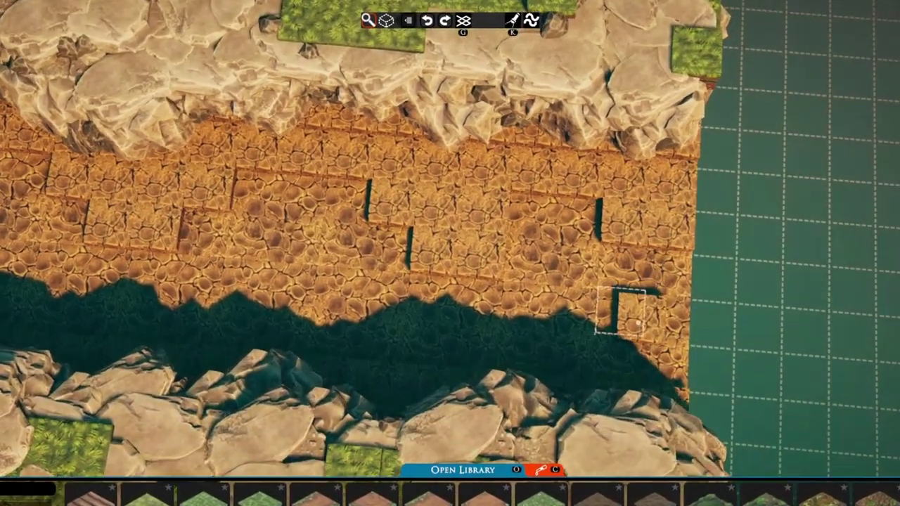
key("w")
right_click(668, 317)
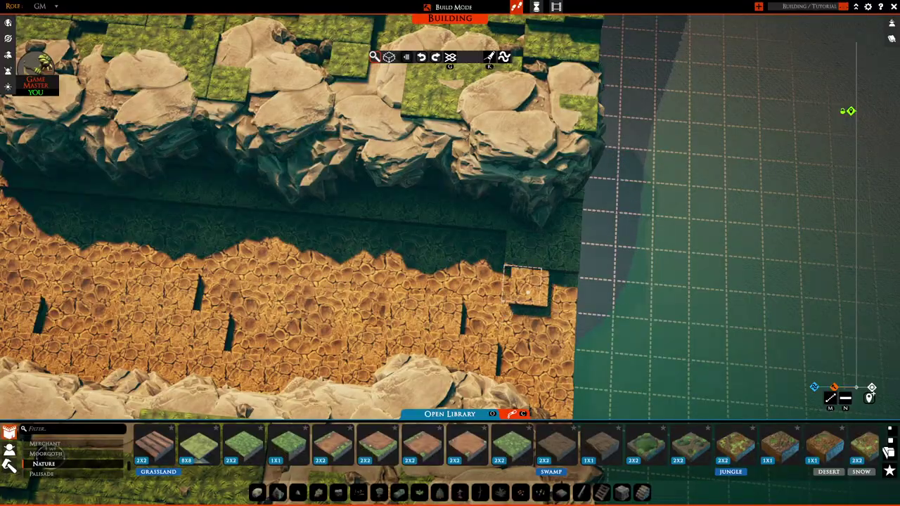
left_click(562, 294)
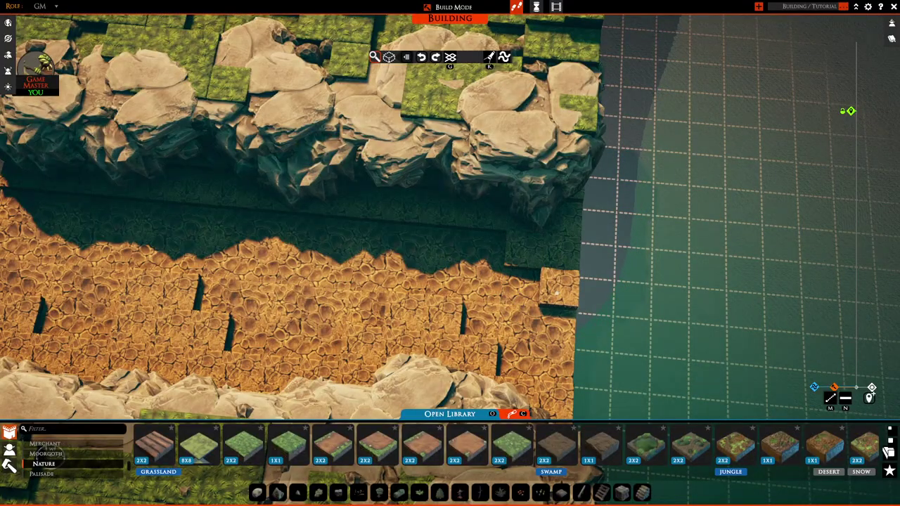
left_click(410, 243)
left_click(302, 231)
key("a")
right_click_drag(317, 213, 353, 218)
key("a")
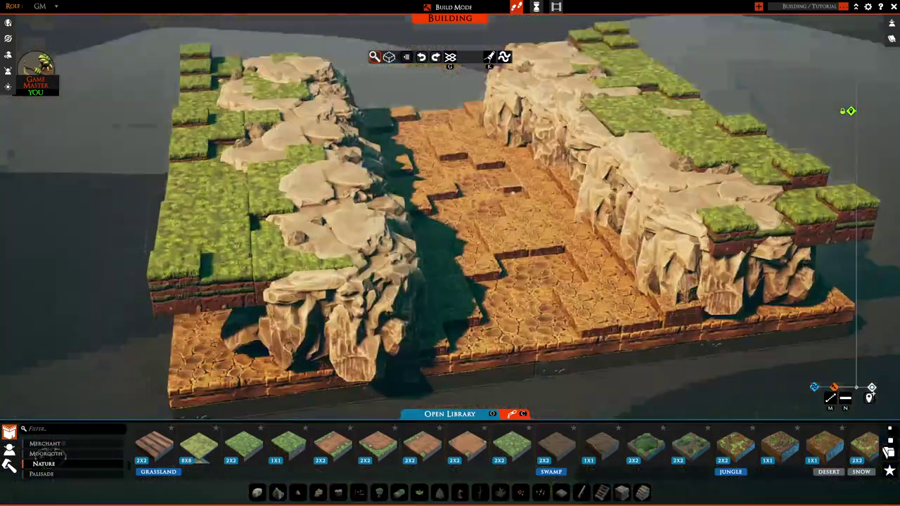
Stack further small cracked tiles on the ledge beneath the sunlit rock face to make its steps uneven.
right_click_drag(422, 281, 495, 226)
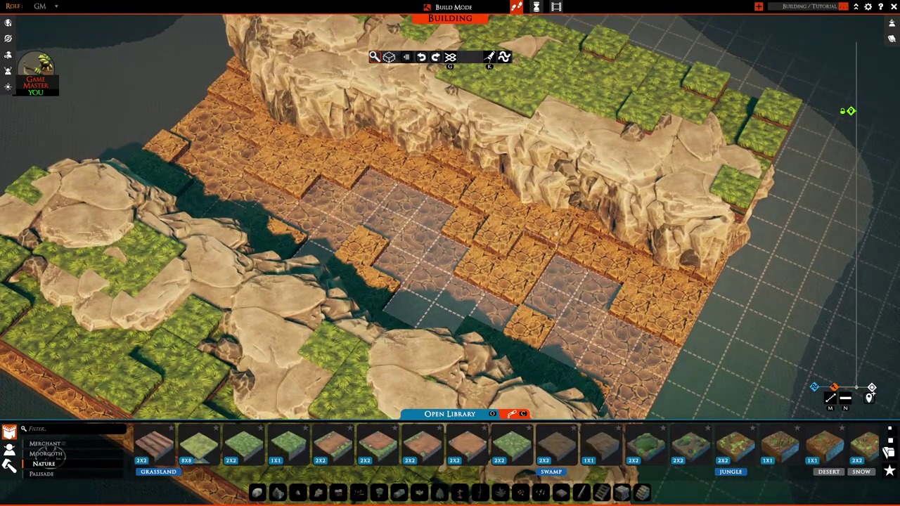
key("w")
key("a")
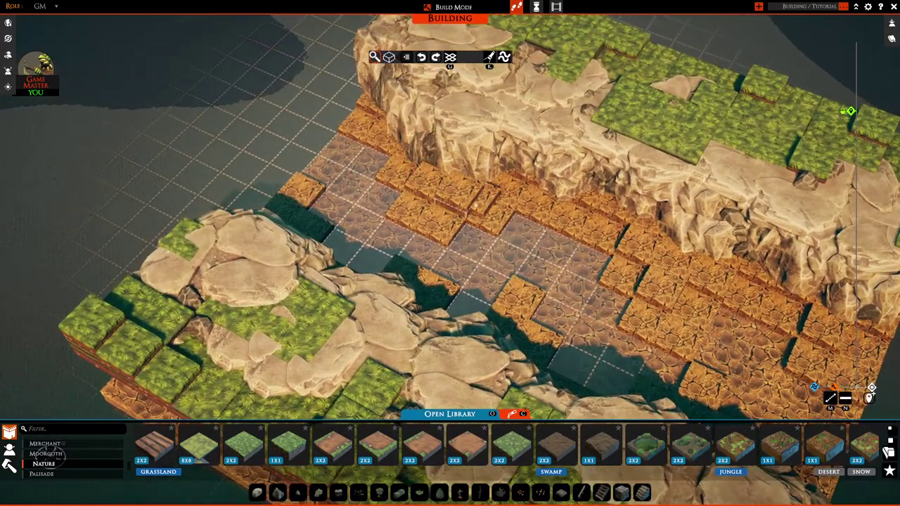
Stack small cracked tiles along the ledge beneath the shaded rock face to form uneven steps, and check the whole channel.
right_click_drag(560, 205, 495, 192)
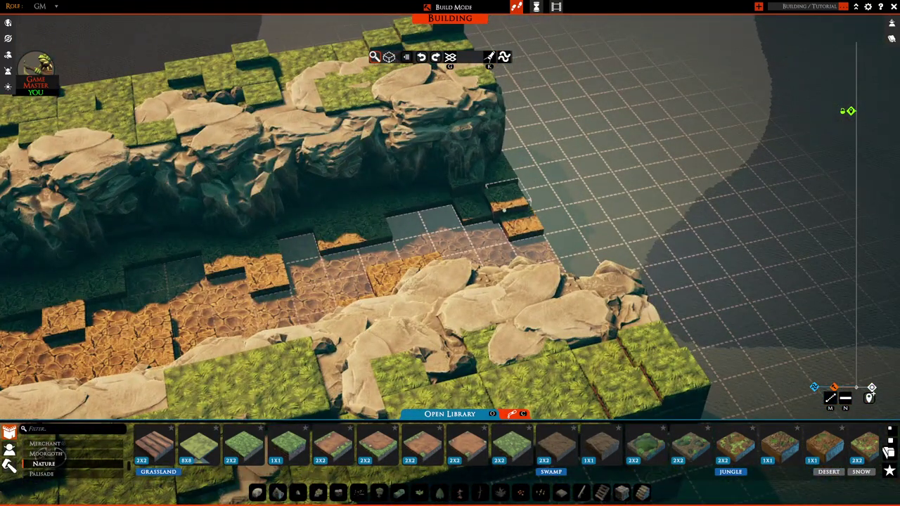
key("a")
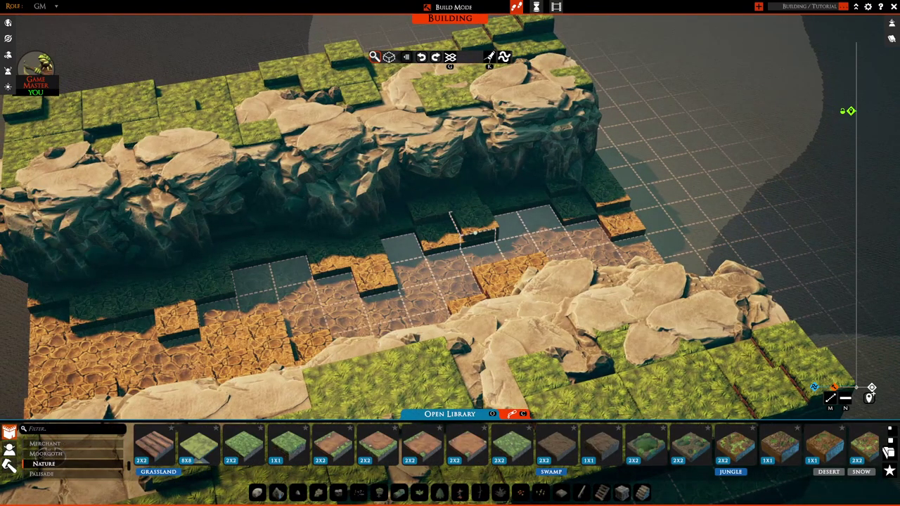
key("a")
right_click_drag(439, 237, 424, 256)
key("a")
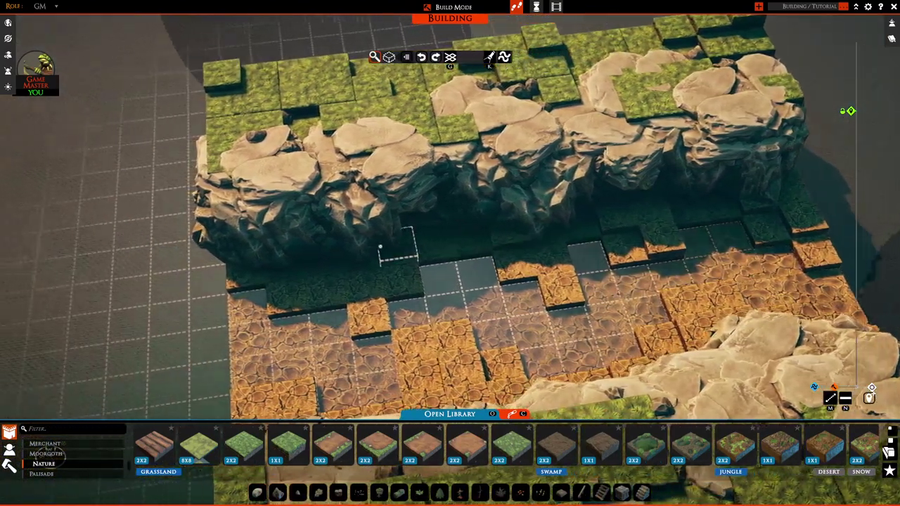
key("s")
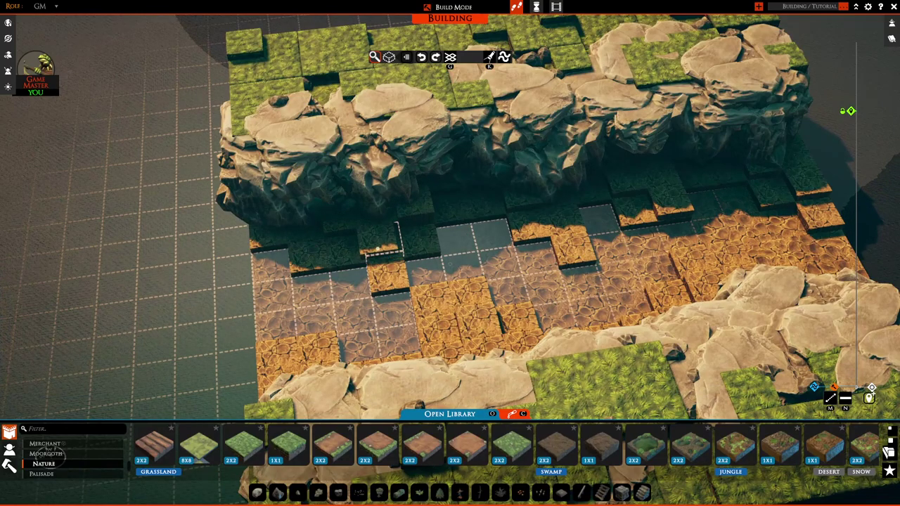
key("a")
scroll(484, 237, "up", 5)
right_click_drag(336, 247, 485, 280)
scroll(536, 234, "down", 5)
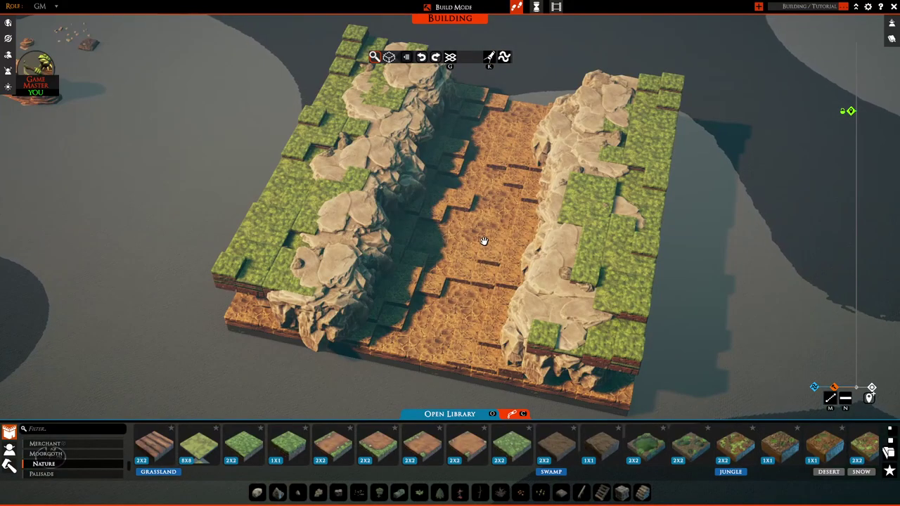
Bring the wide layered desert rock from beside the build into the channel, near the foot of the shaded rock face.
right_click_drag(462, 354, 530, 92)
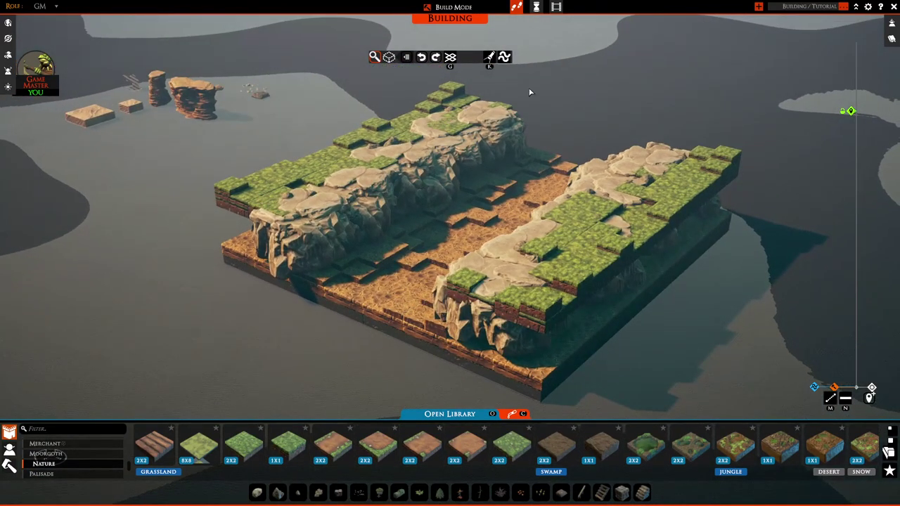
scroll(412, 281, "up", 4)
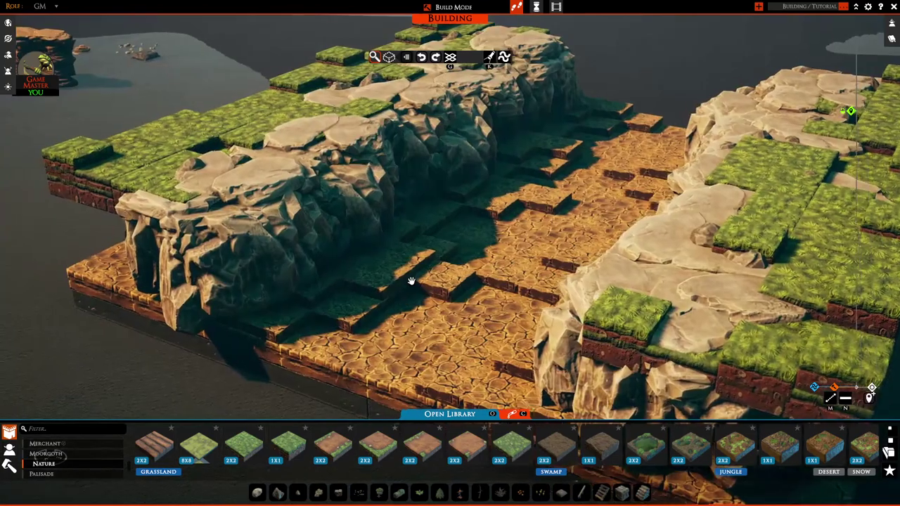
right_click_drag(412, 282, 378, 284)
scroll(308, 288, "down", 2)
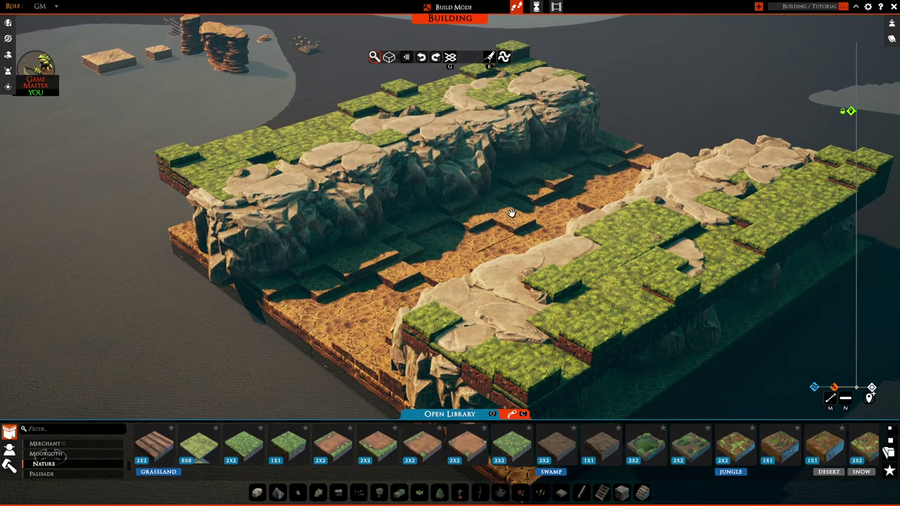
key("a")
key("w")
left_click_drag(298, 70, 387, 298)
key("d")
key("s")
key("r")
key("a")
key("s")
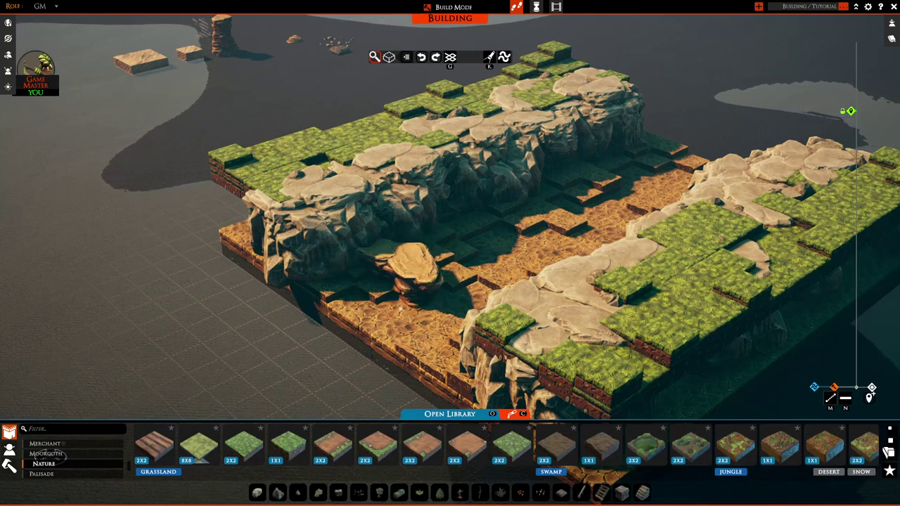
Set the layered rock low against the near end of the shaded rock face and position another farther along the ledge.
left_click_drag(445, 288, 397, 295)
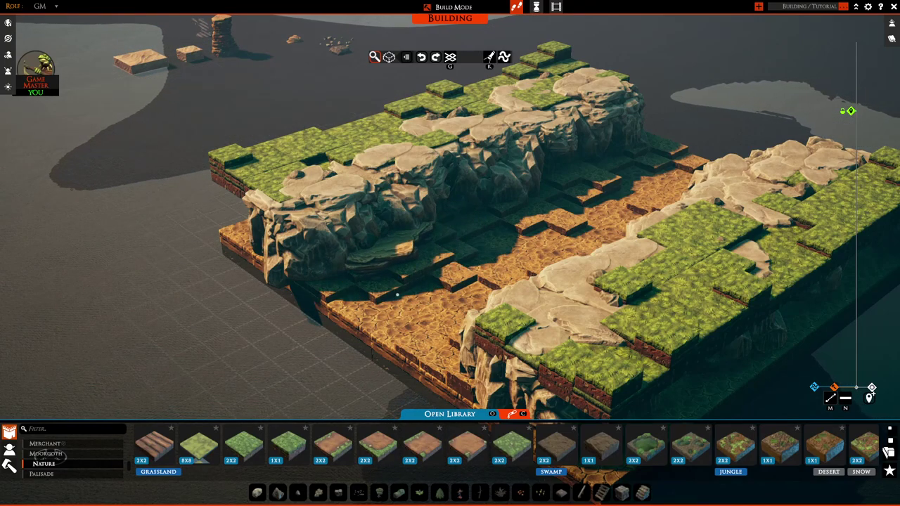
mouse_move(375, 304)
right_mouse_down()
mouse_move(362, 332)
mouse_move(384, 301)
right_mouse_up()
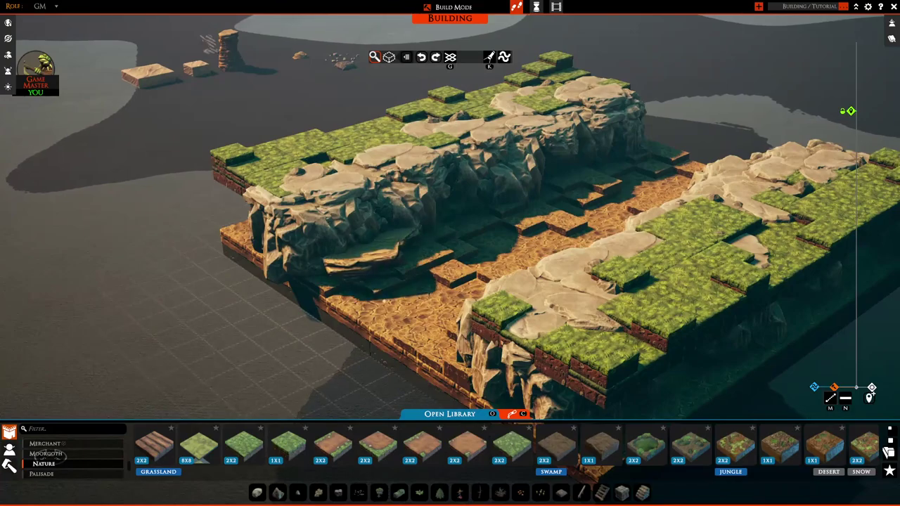
left_click_drag(371, 301, 366, 301)
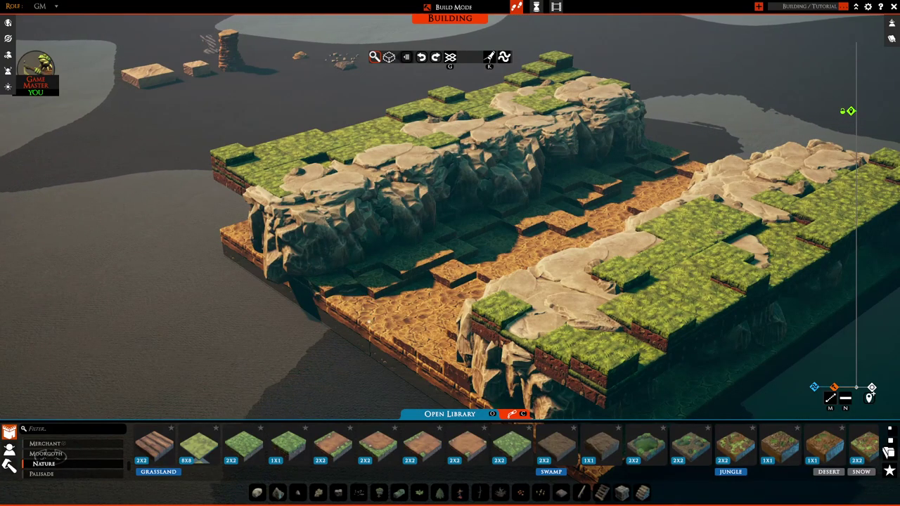
right_click_drag(368, 322, 502, 286)
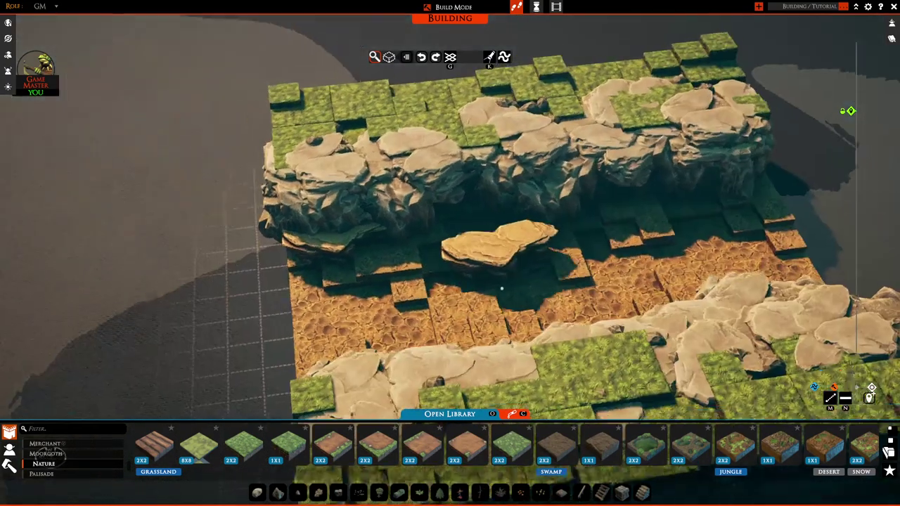